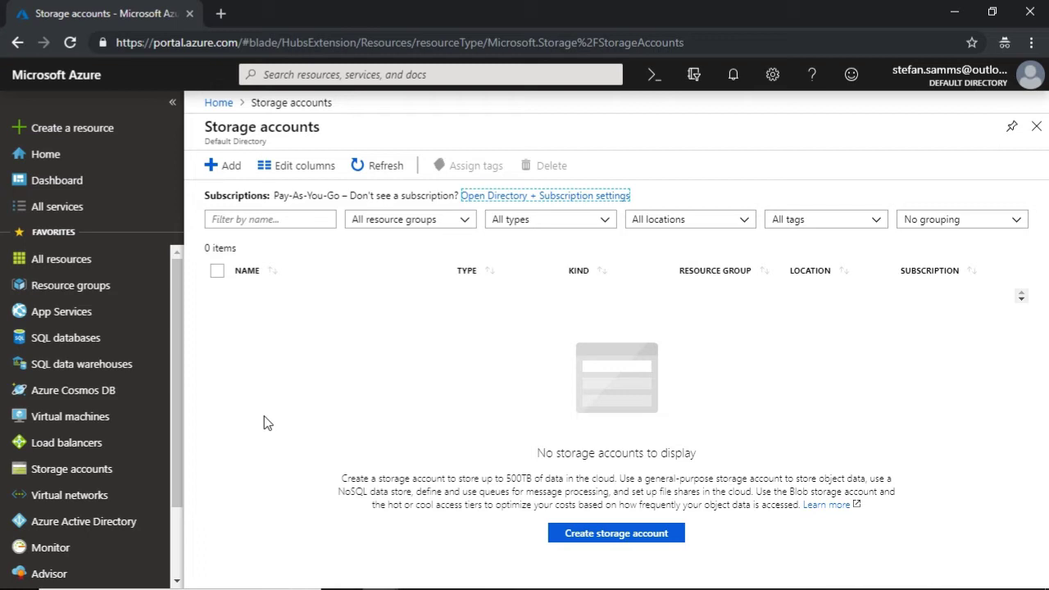
click(229, 172)
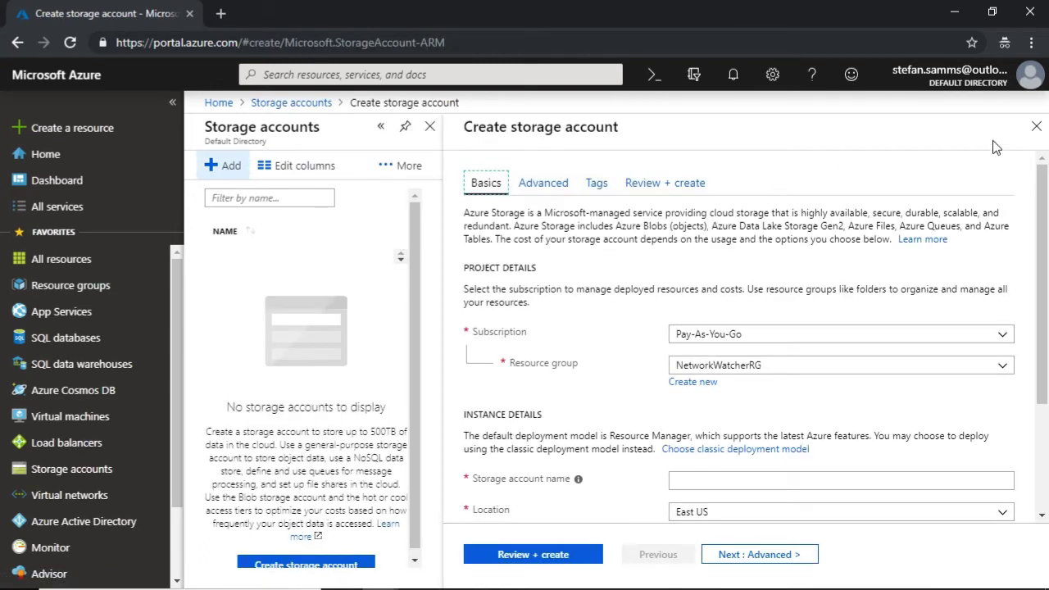
click(1036, 127)
click(1035, 124)
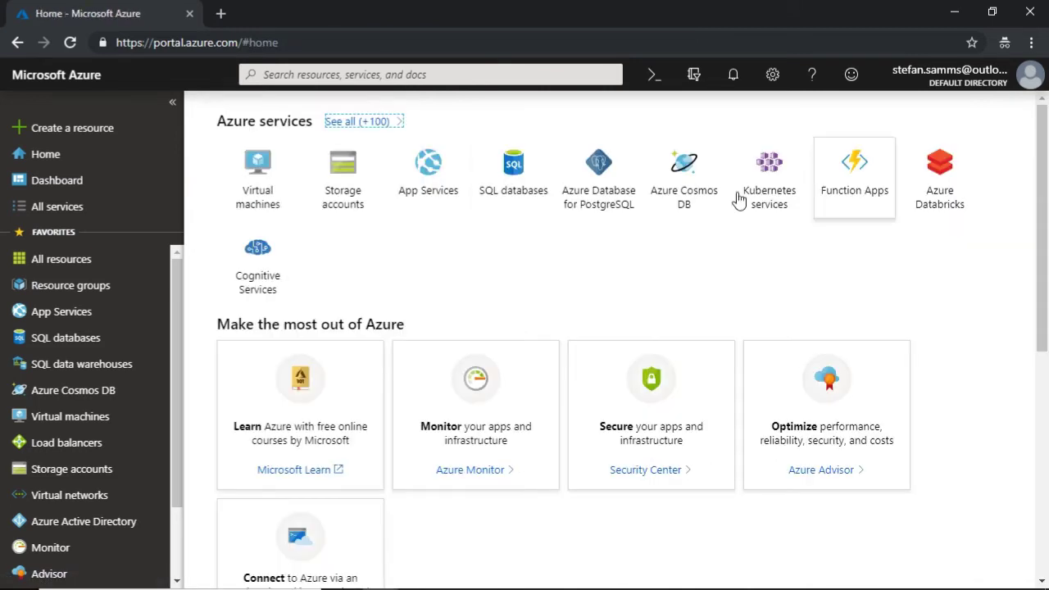
Step: Start creating a new resource from the Azure Marketplace
click(71, 133)
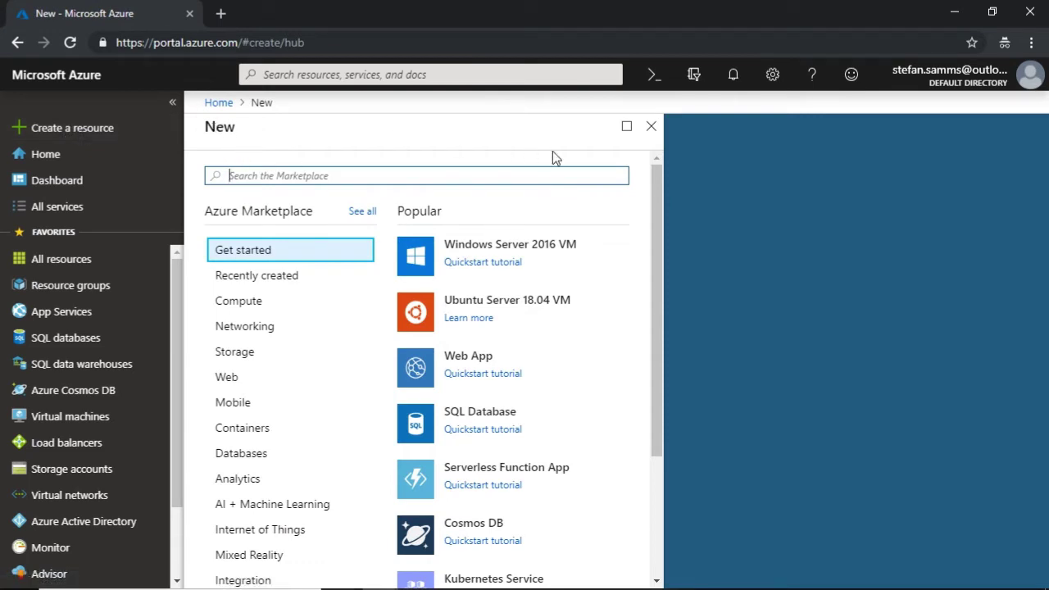
text(storage account)
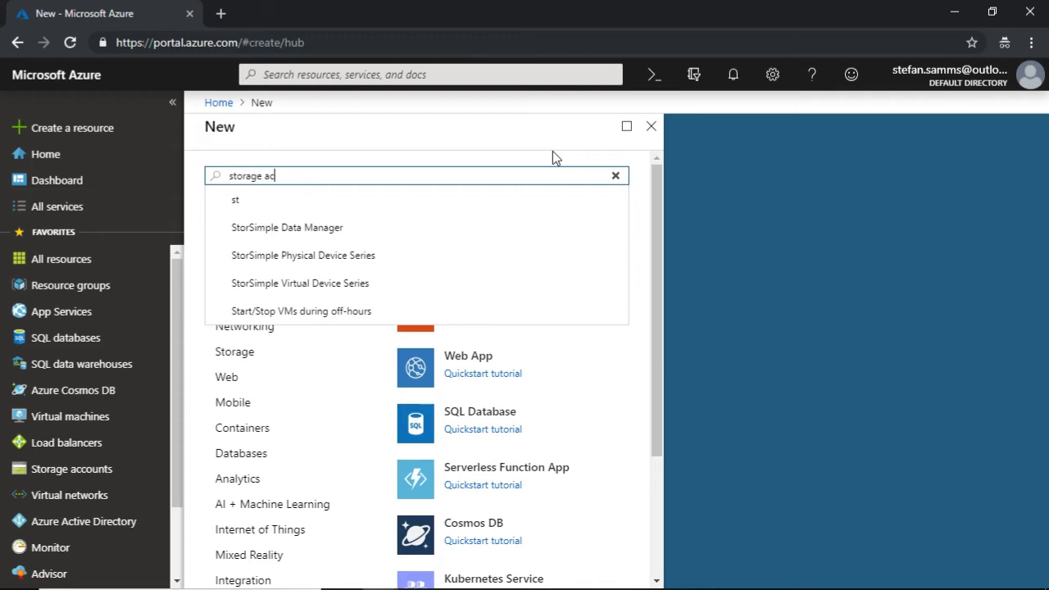
key(BackSpace)
key(BackSpace)
key(BackSpace)
key(BackSpace)
key(BackSpace)
key(BackSpace)
key(BackSpace)
key(BackSpace)
key(BackSpace)
key(BackSpace)
key(BackSpace)
key(BackSpace)
key(BackSpace)
key(BackSpace)
key(BackSpace)
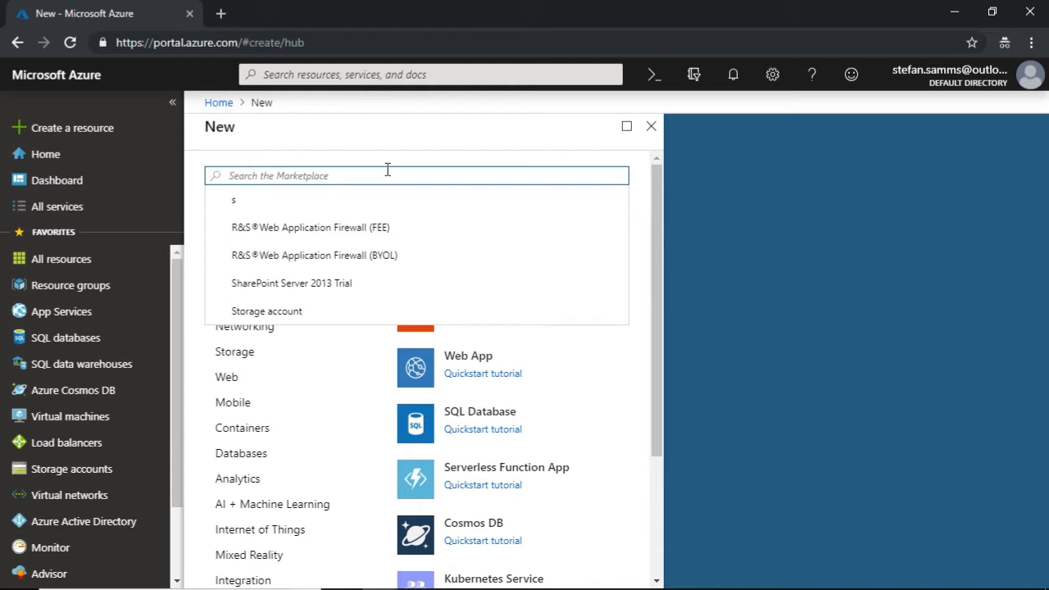
Step: Start creating a Storage account from the Marketplace's Storage category
click(238, 355)
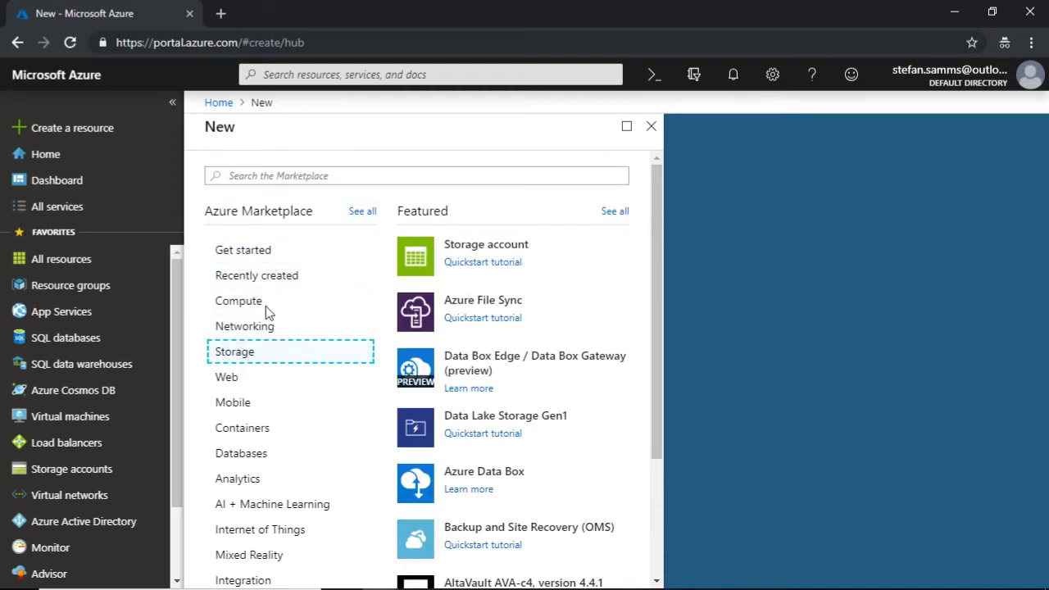
click(491, 248)
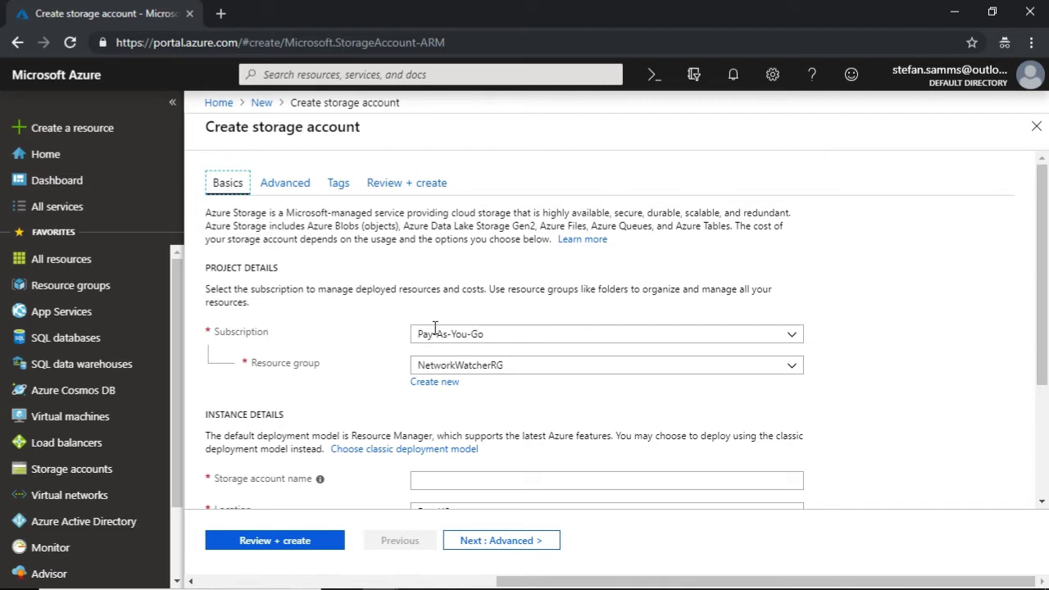
Step: Keep the Pay-As-You-Go subscription and set the storage account's resource group to Rg1
click(793, 337)
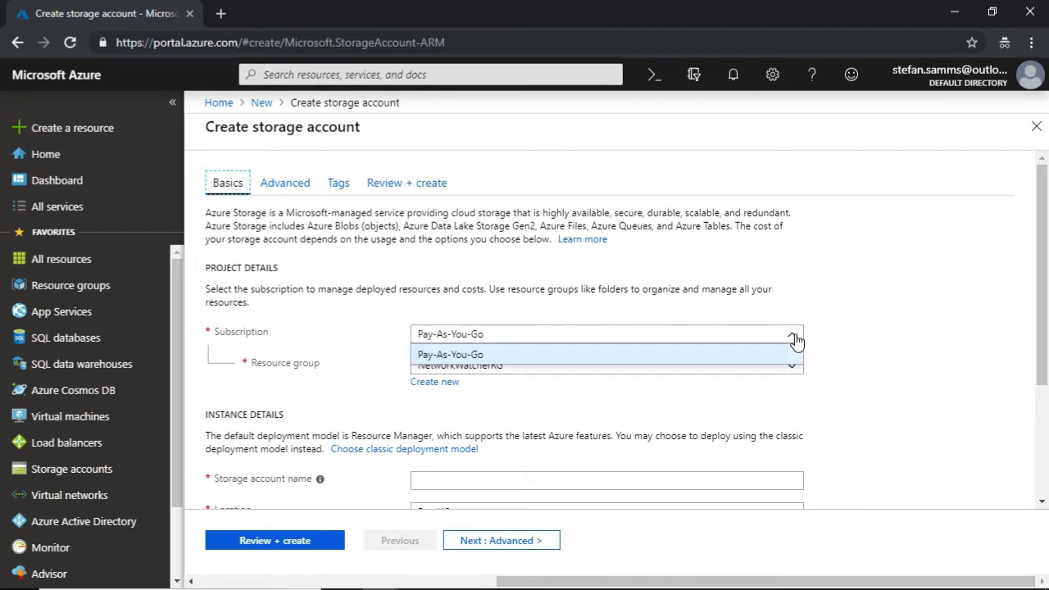
click(796, 338)
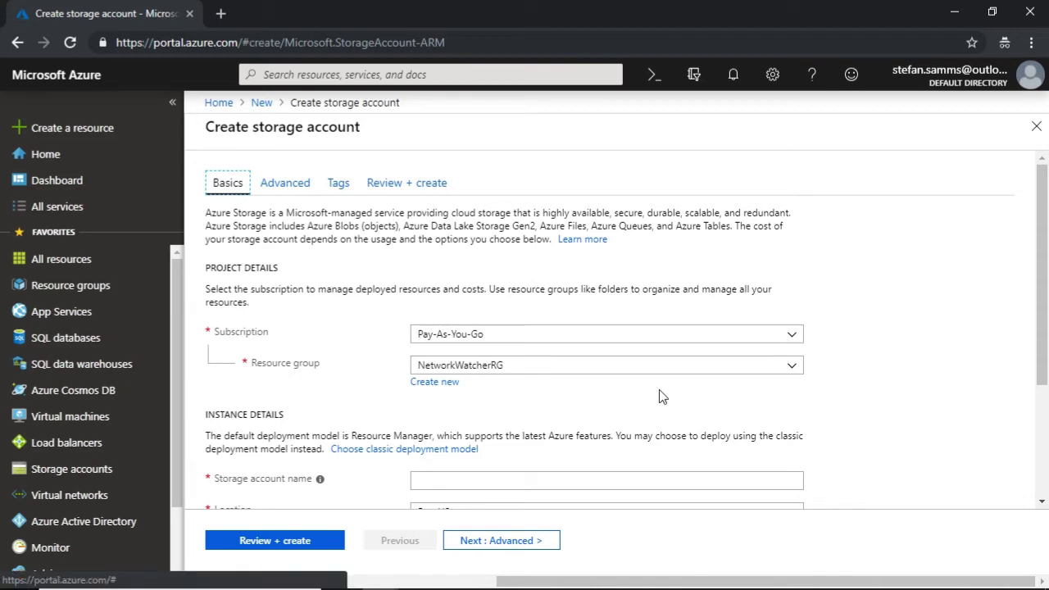
click(793, 368)
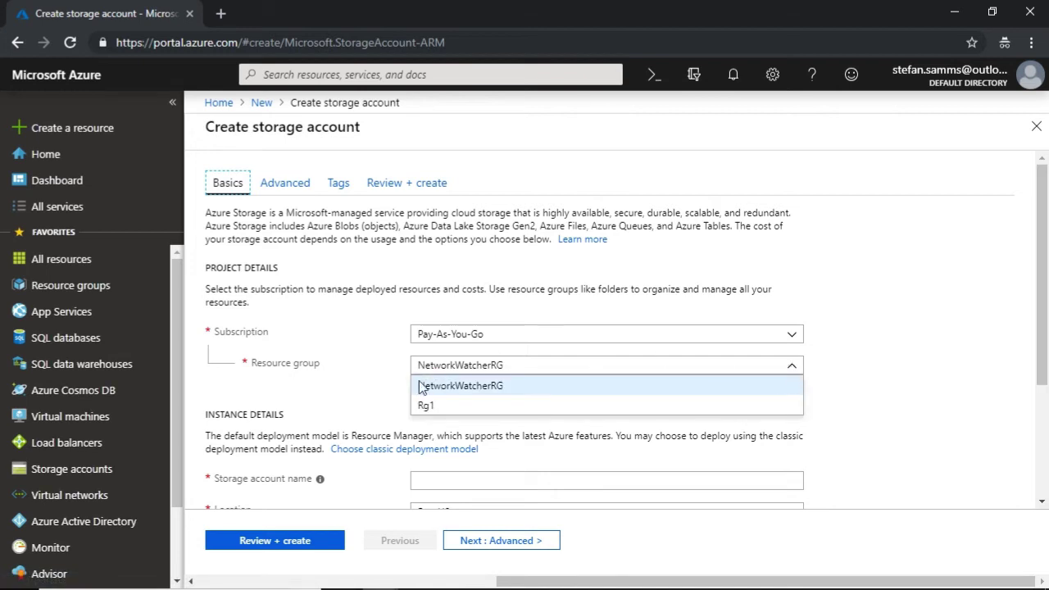
click(426, 406)
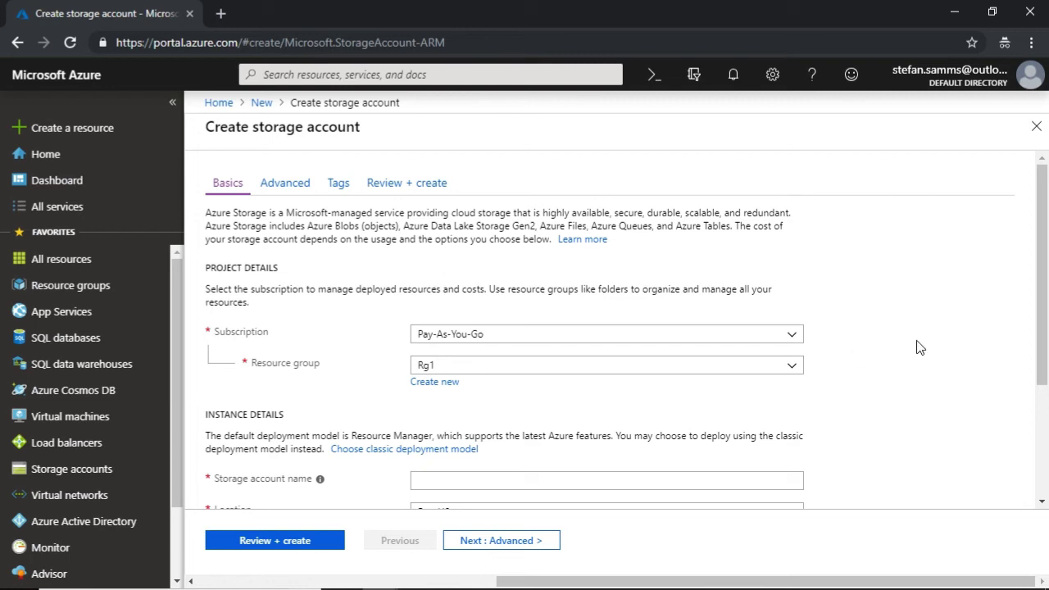
Step: Try eeeeEEEEEEE and its shortened form eeee as the storage account name
drag(1039, 342, 1025, 423)
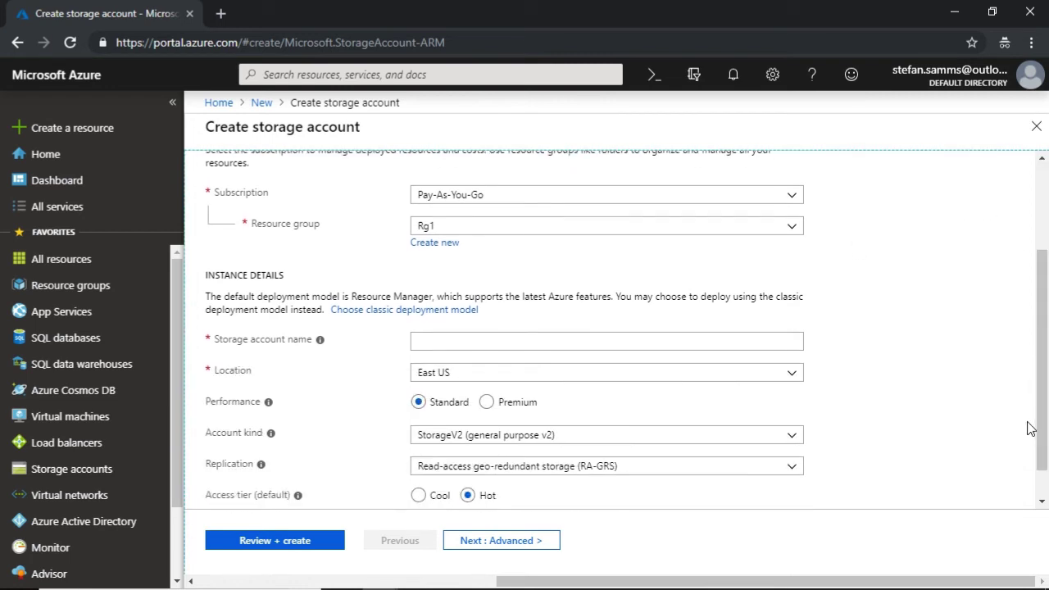
click(459, 341)
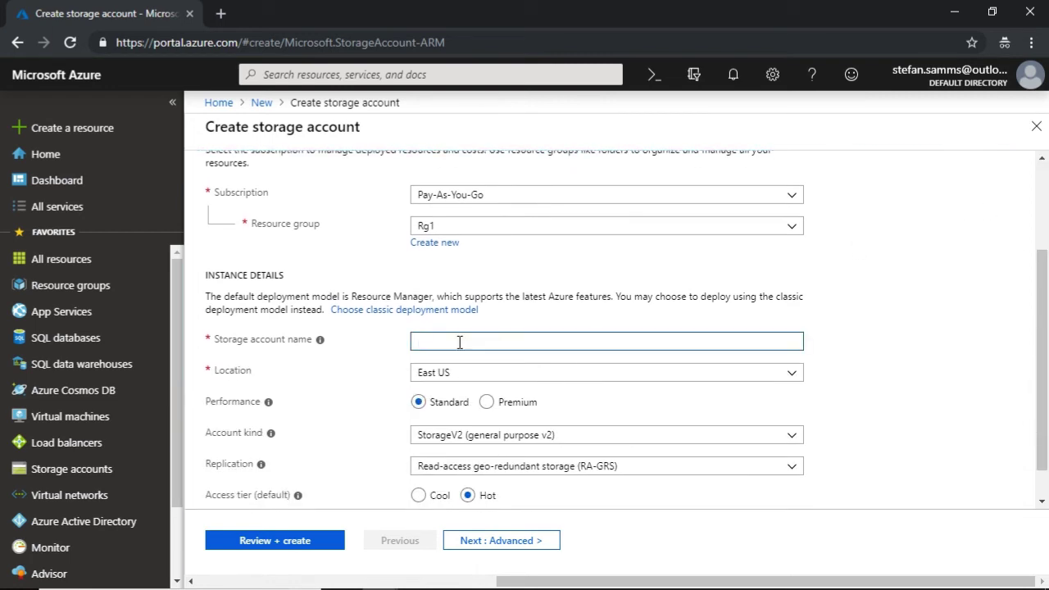
text(eeeeEEEEEEE)
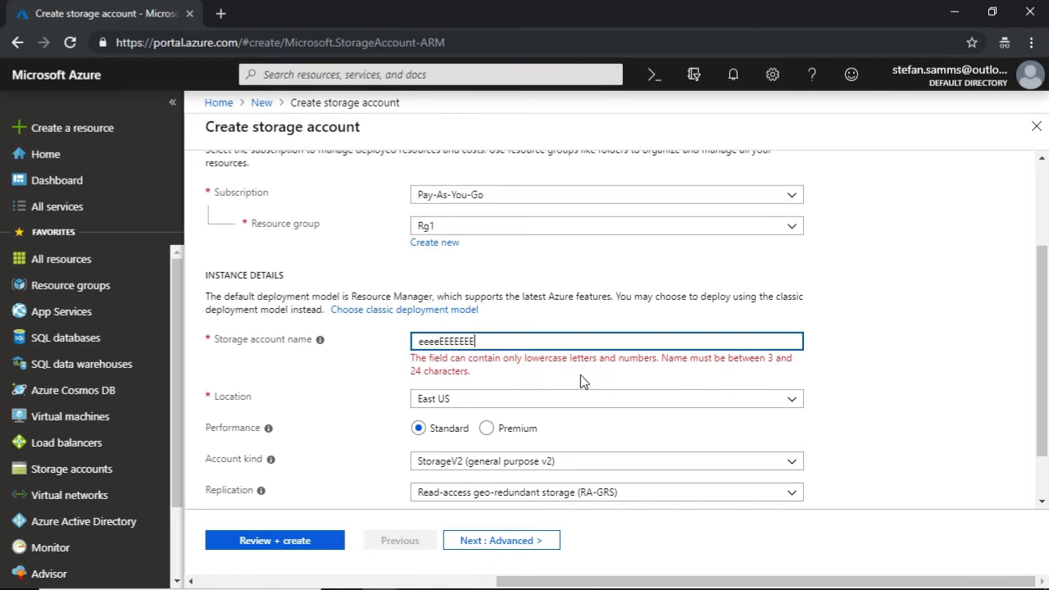
key(BackSpace)
key(BackSpace)
key(BackSpace)
key(BackSpace)
key(BackSpace)
key(BackSpace)
key(BackSpace)
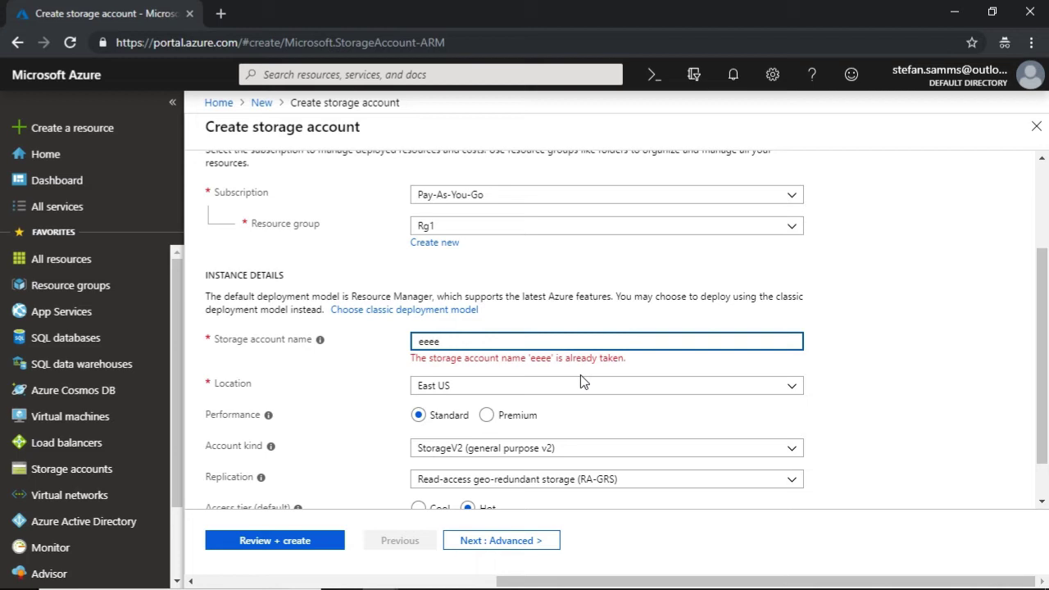
Step: Name the storage account eaststorageaccount1 and set its location to Canada East
drag(443, 342, 421, 345)
text(eaststorageaccount1)
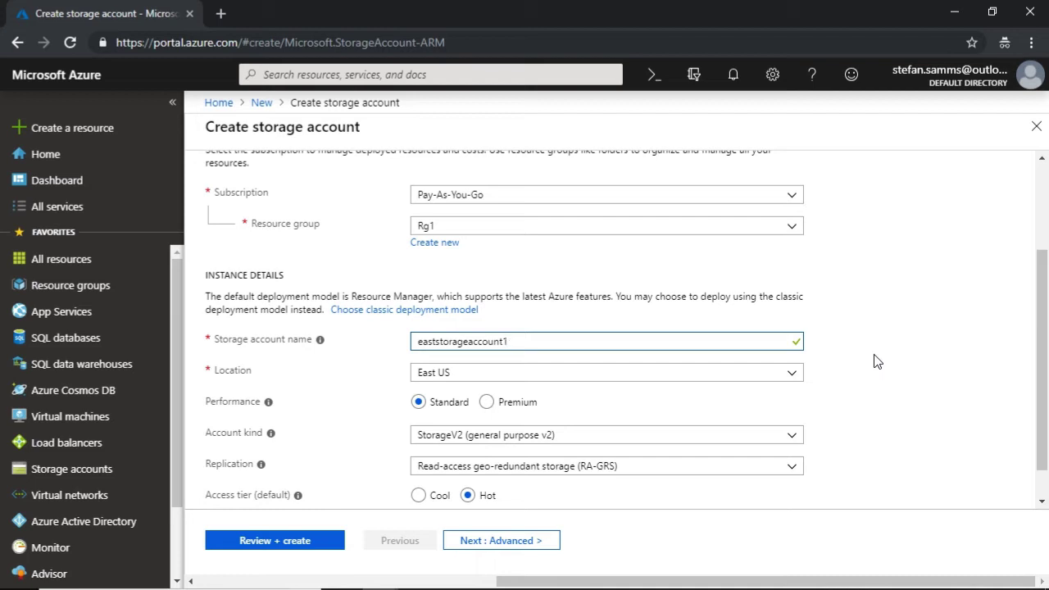
click(795, 378)
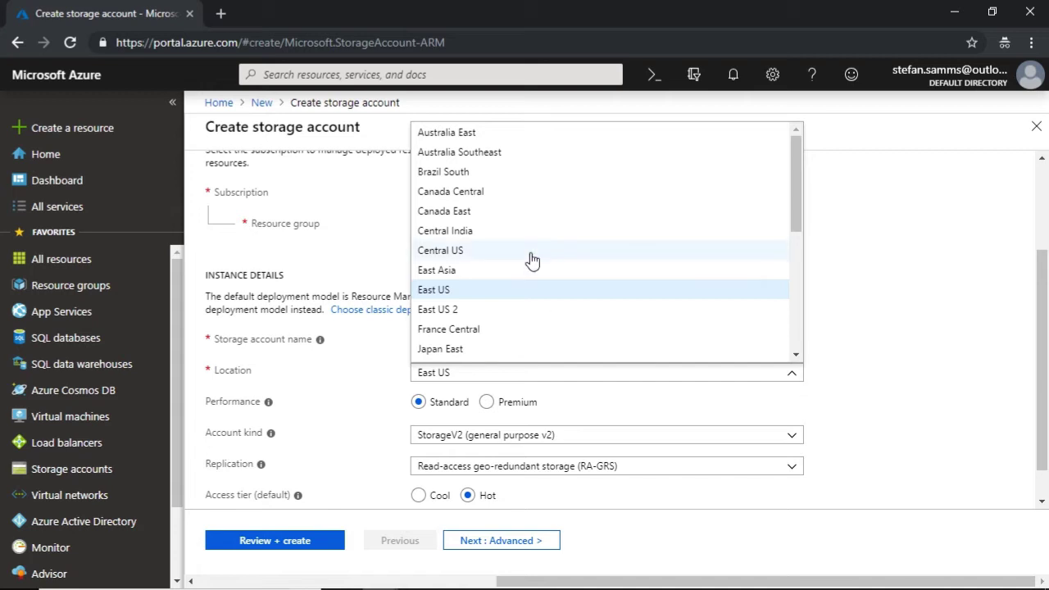
click(449, 211)
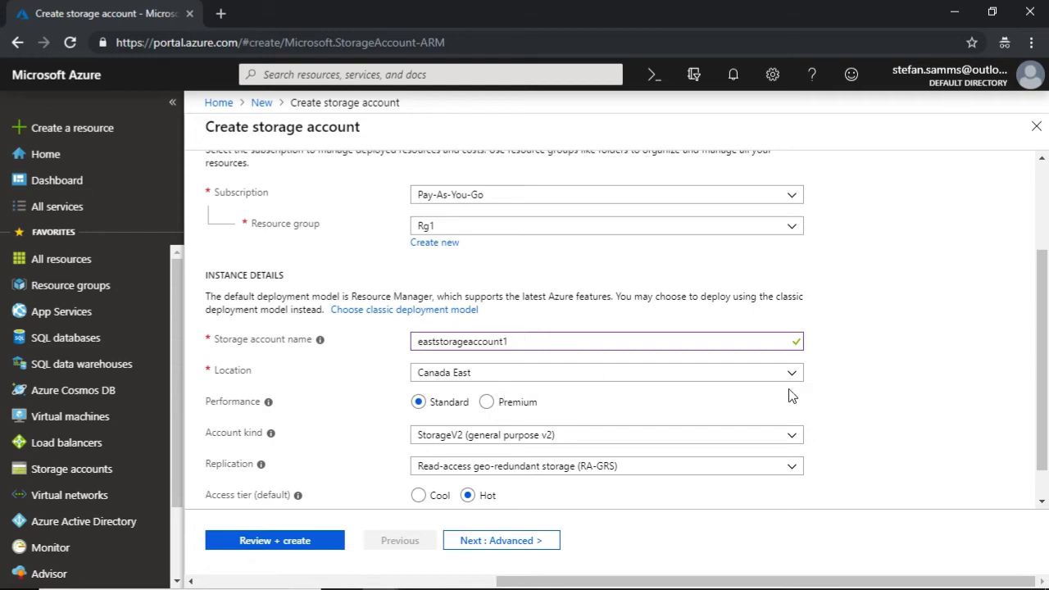
Step: Try the account kinds StorageV2 (general purpose v2), Storage (general purpose v1) and BlobStorage
scroll(1032, 347, down, 1)
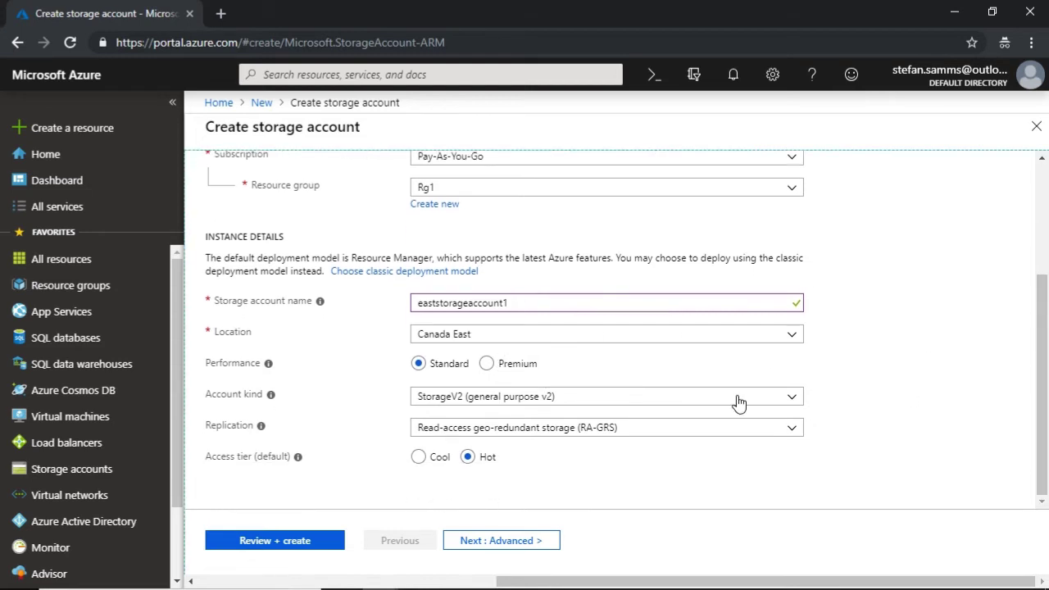
click(793, 398)
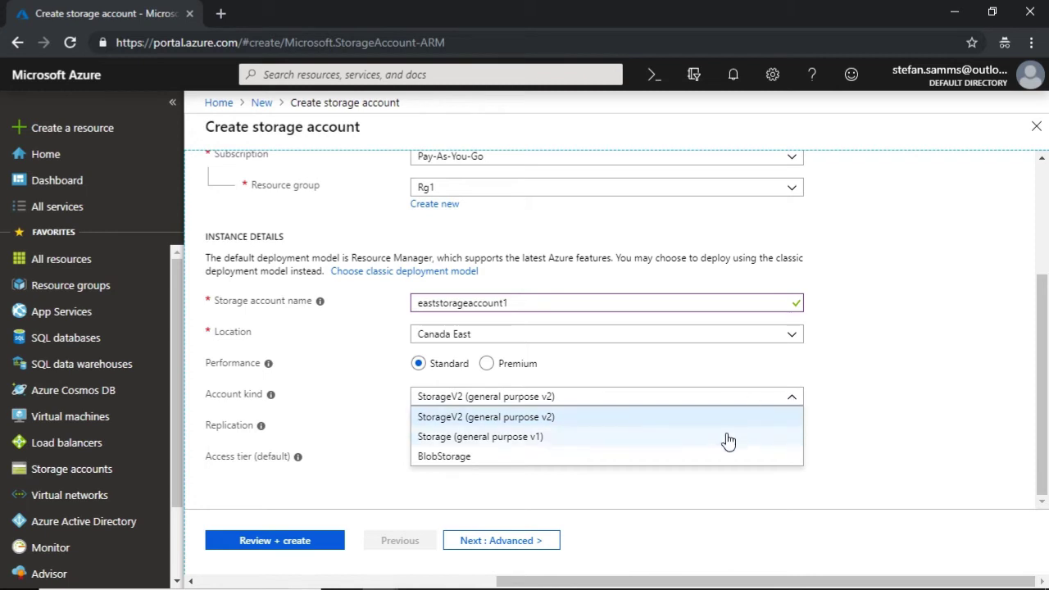
click(699, 417)
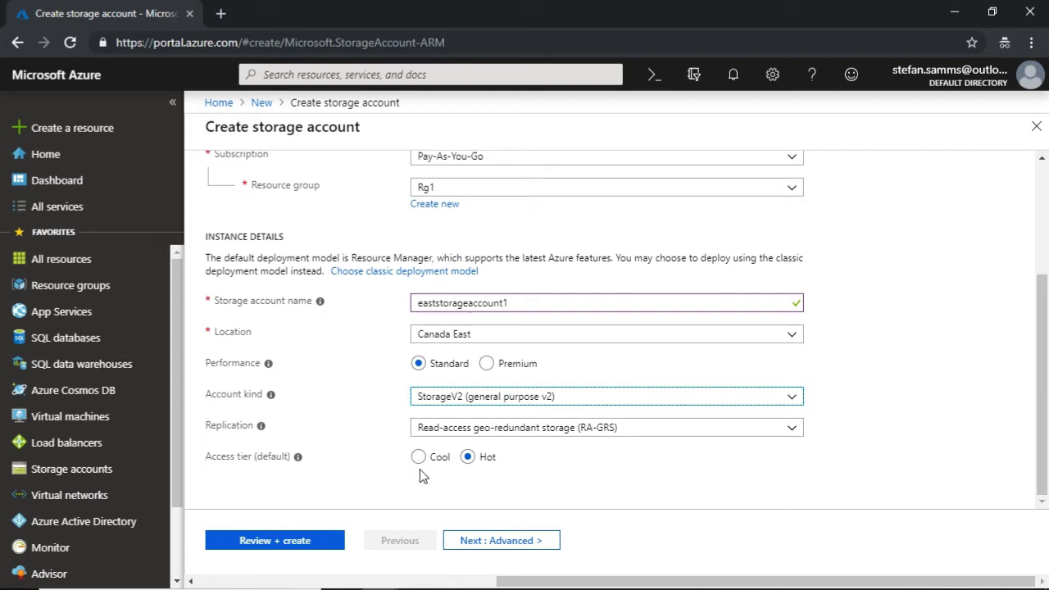
click(542, 465)
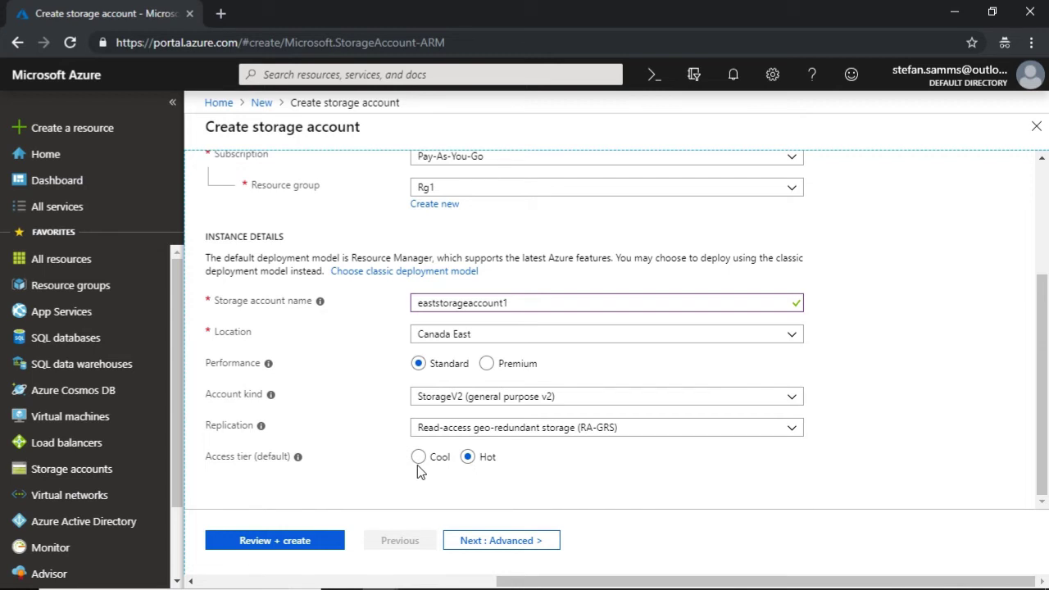
click(557, 400)
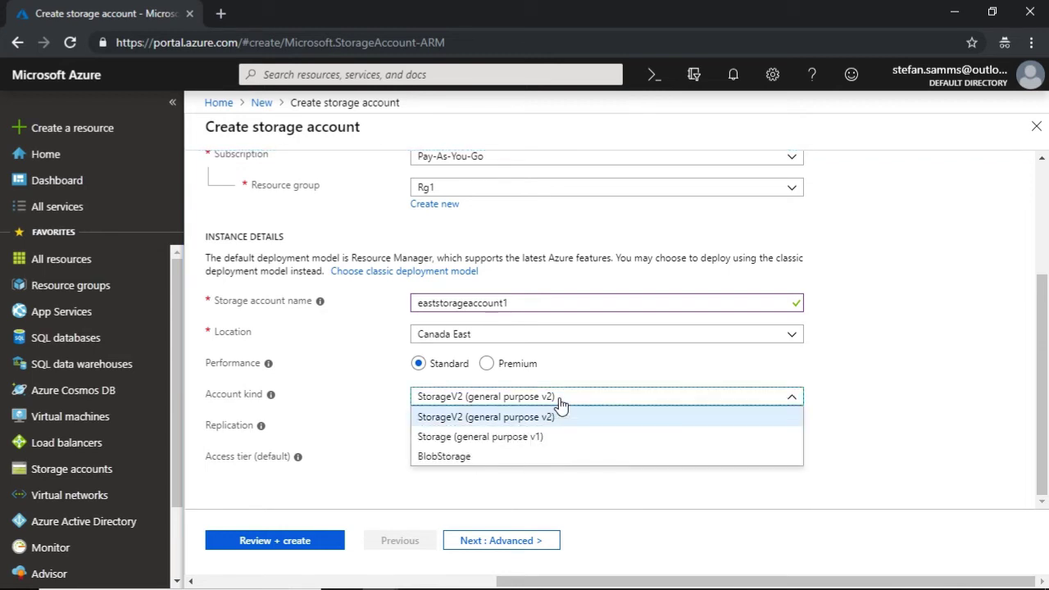
click(489, 437)
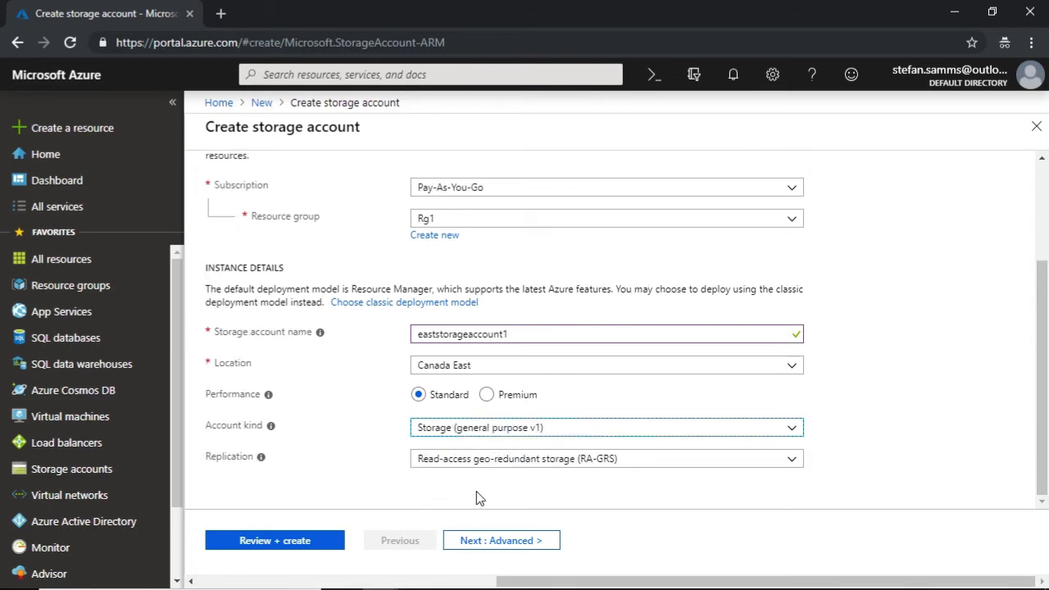
click(526, 433)
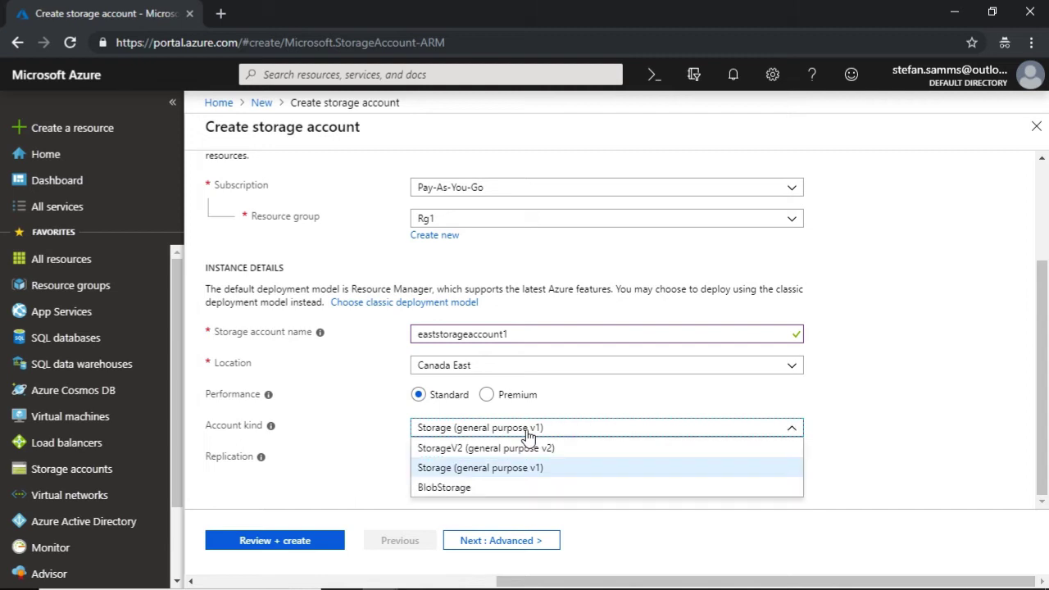
click(462, 490)
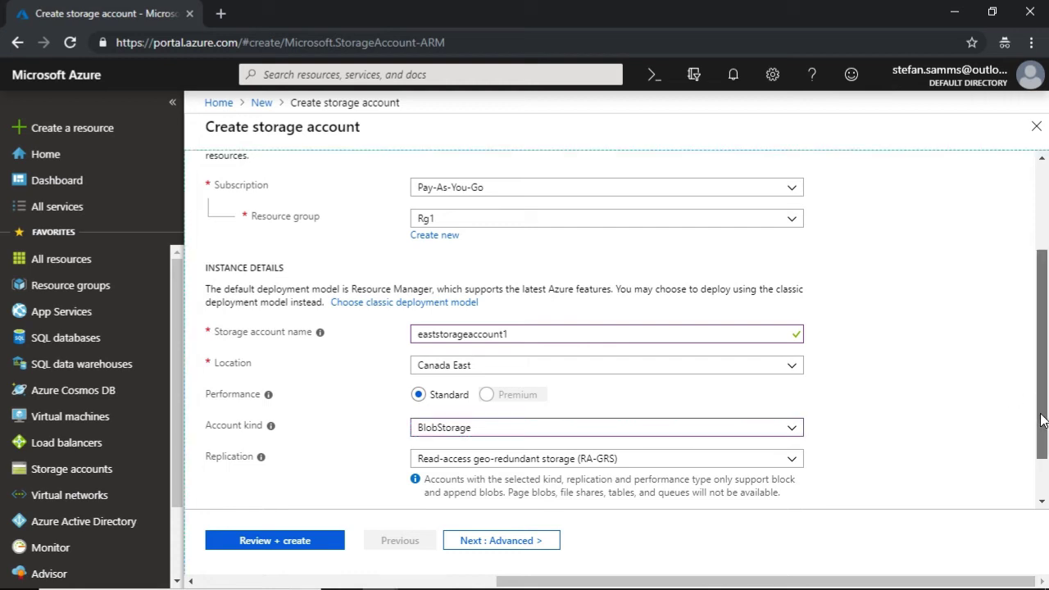
Step: Set the replication to Geo-redundant storage (GRS) and review the other replication options
scroll(1015, 443, down, 1)
click(791, 409)
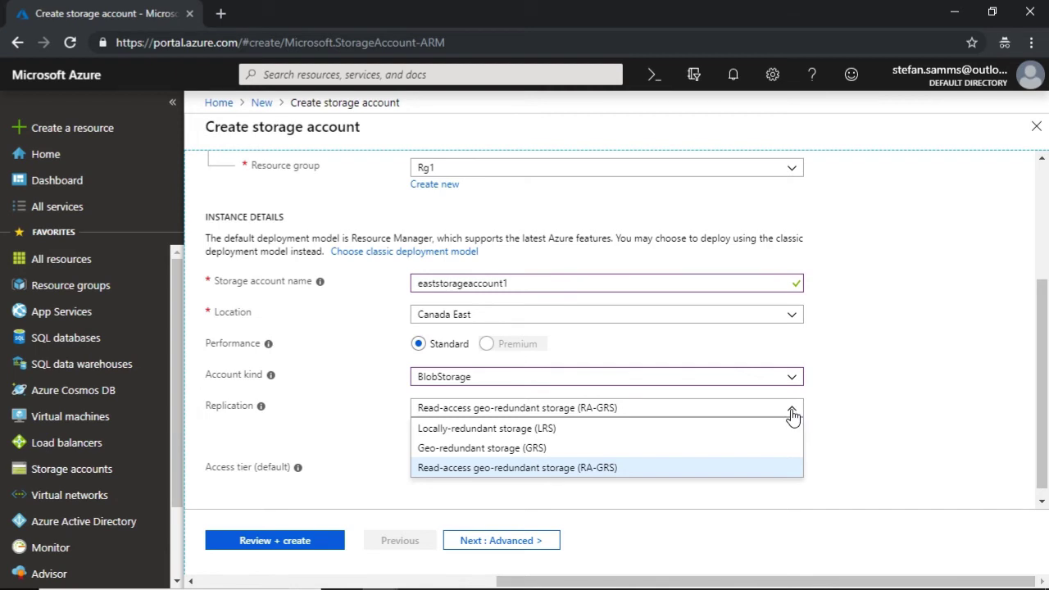
click(505, 451)
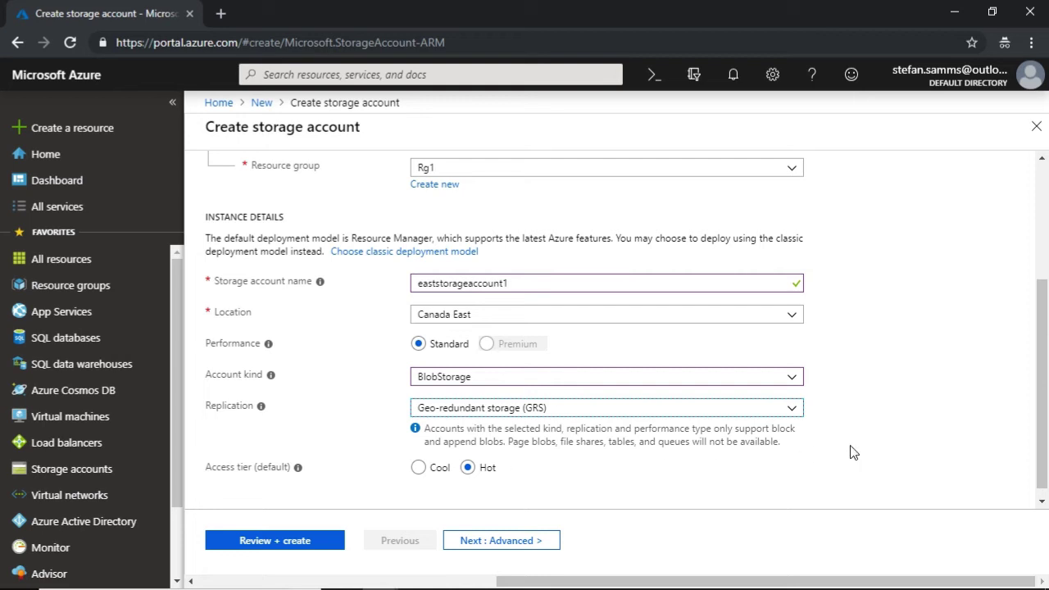
click(792, 410)
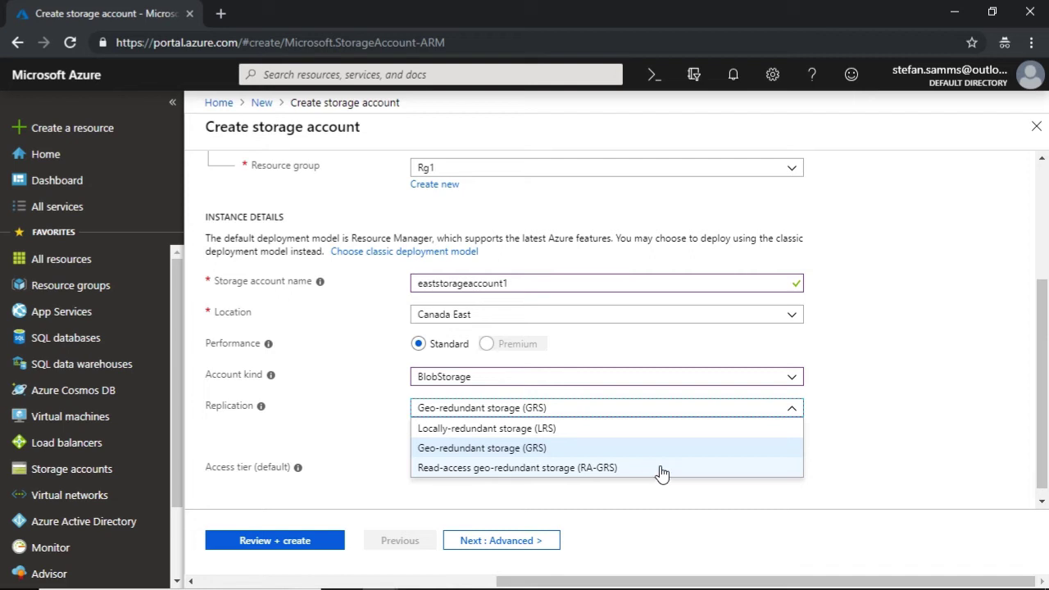
click(875, 425)
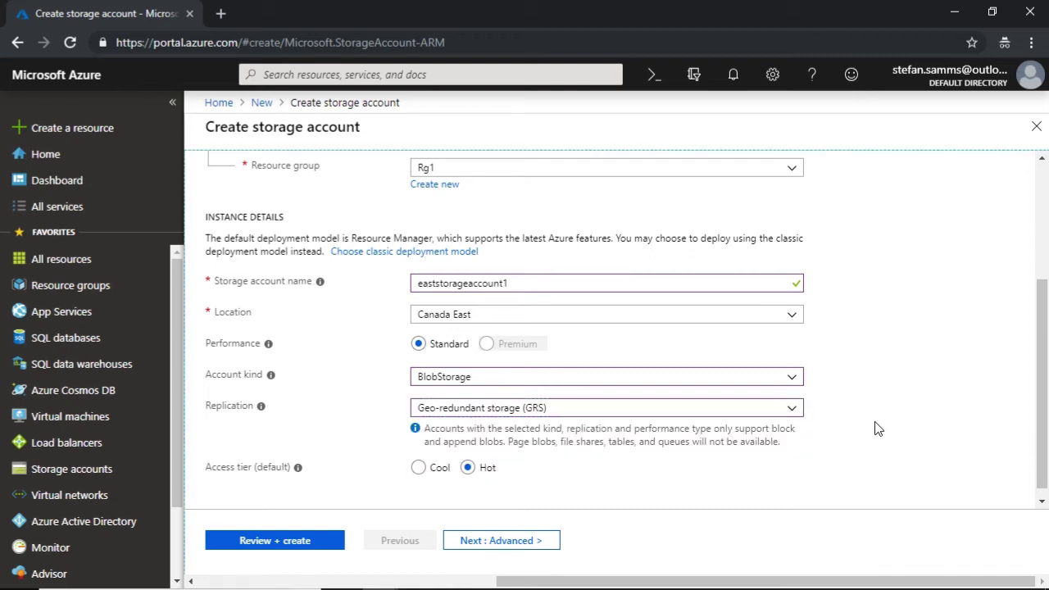
click(792, 409)
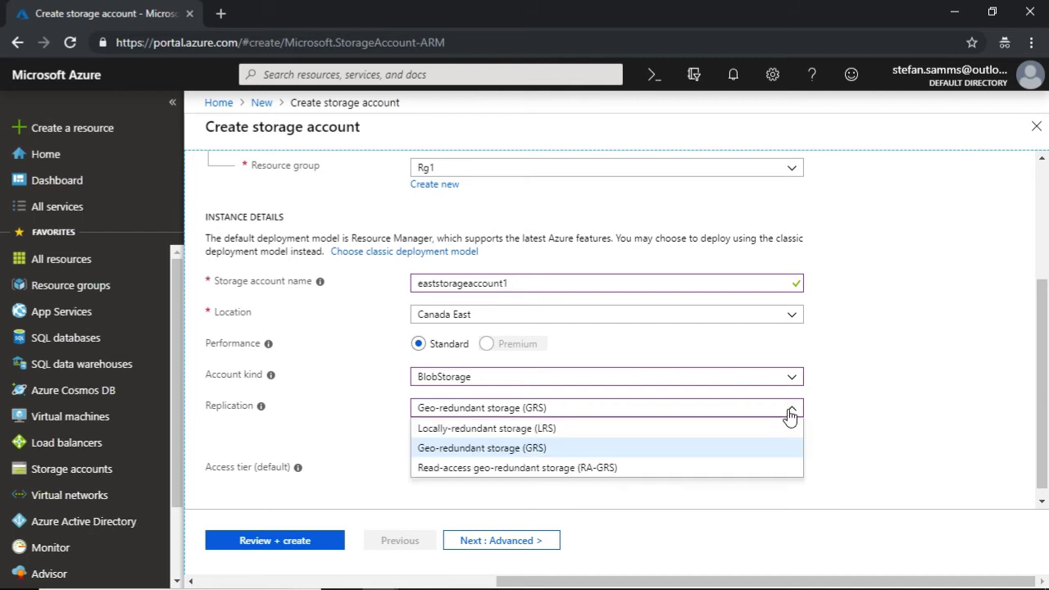
Step: Set the account kind to StorageV2 (general purpose v2)
click(496, 377)
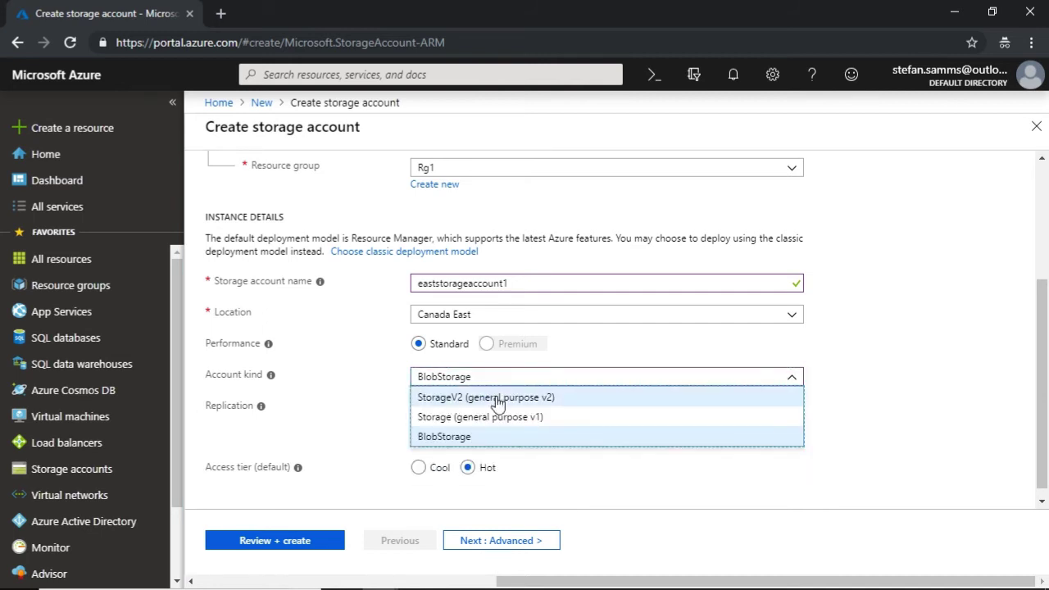
click(496, 398)
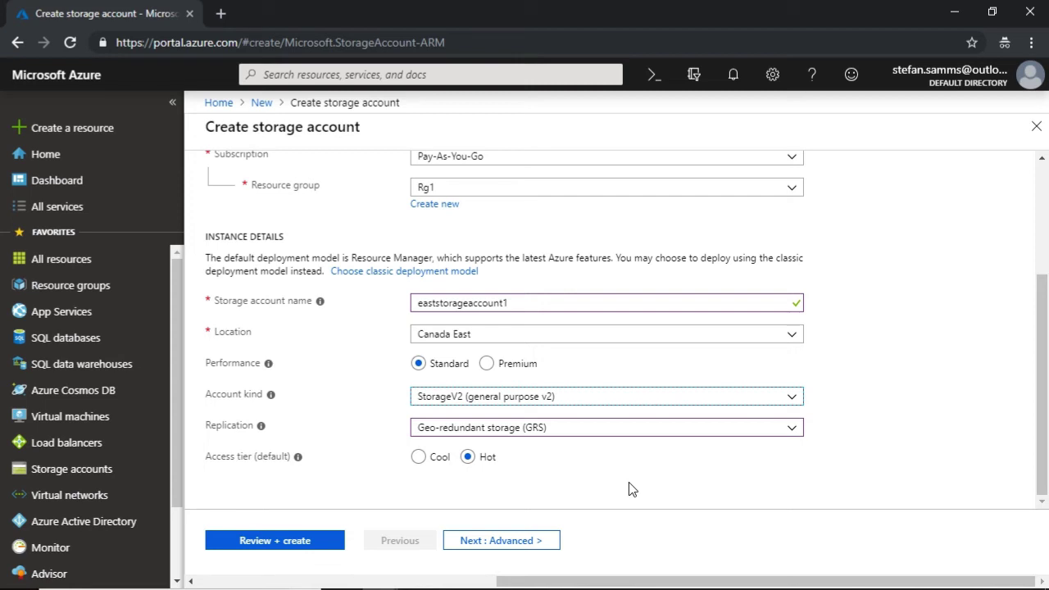
Step: Proceed to the advanced settings and allow virtual network access from Selected network only
click(492, 541)
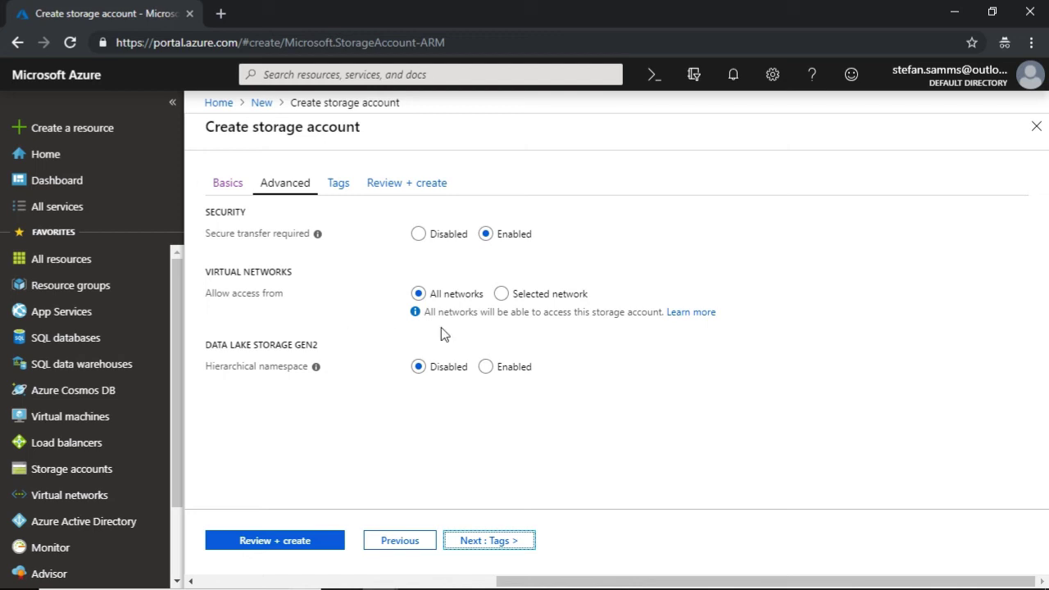
click(504, 298)
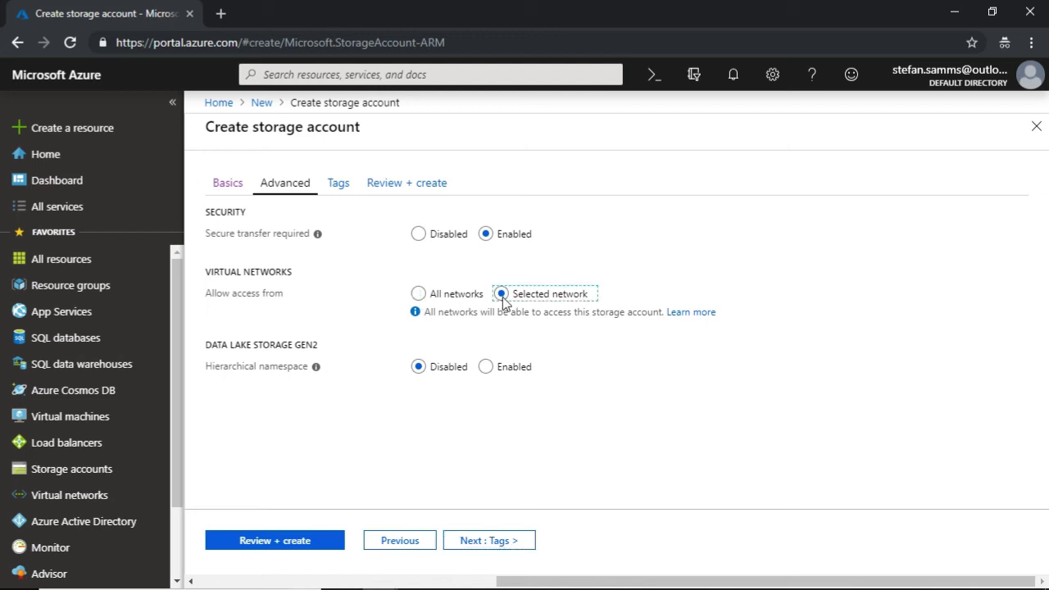
Step: Check the available virtual networks, allow access from All networks instead, and proceed to the tags settings
click(498, 339)
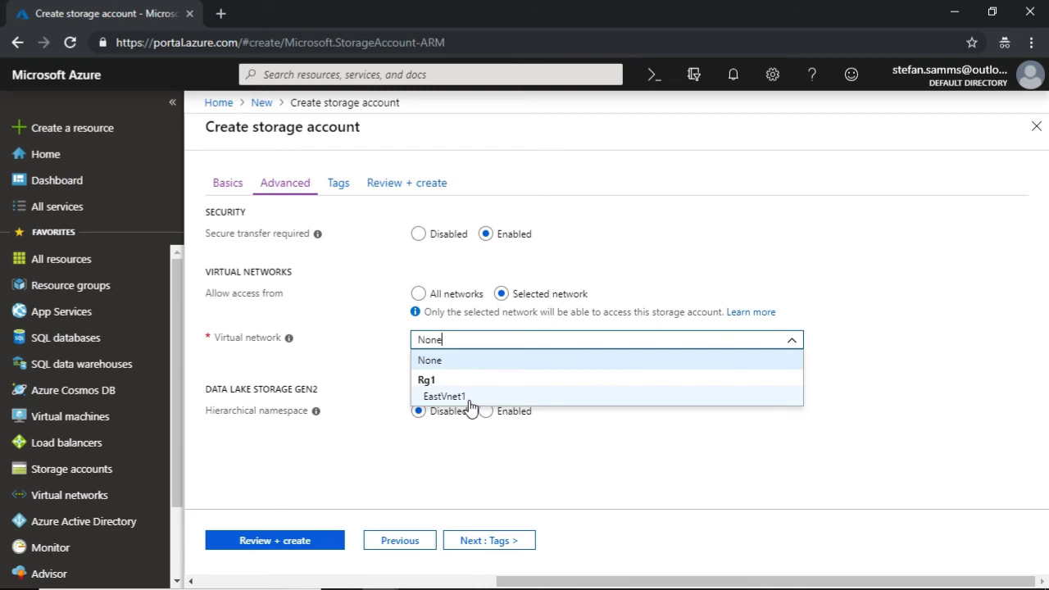
click(424, 295)
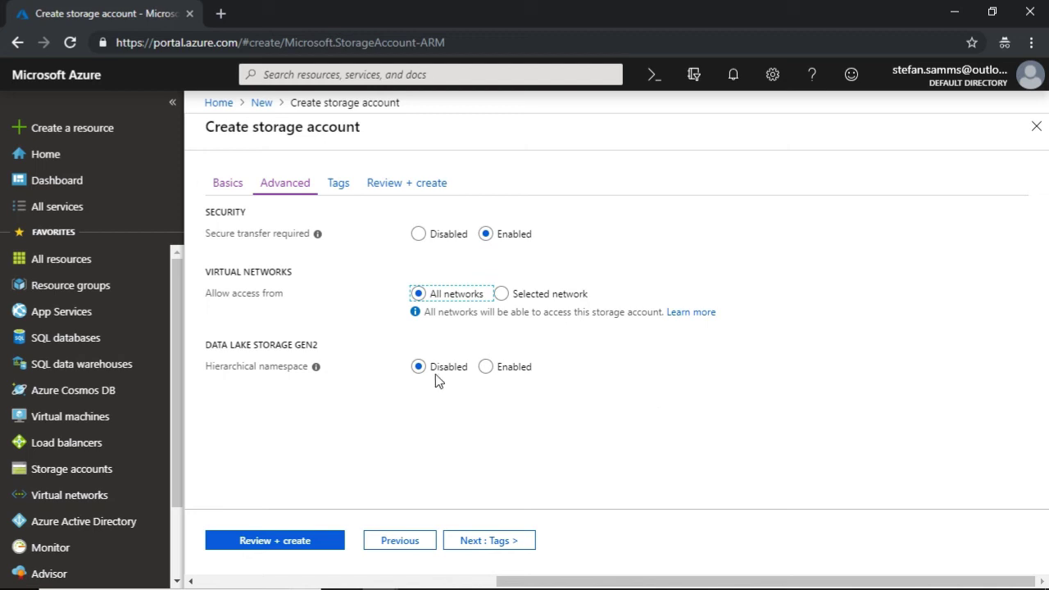
click(489, 544)
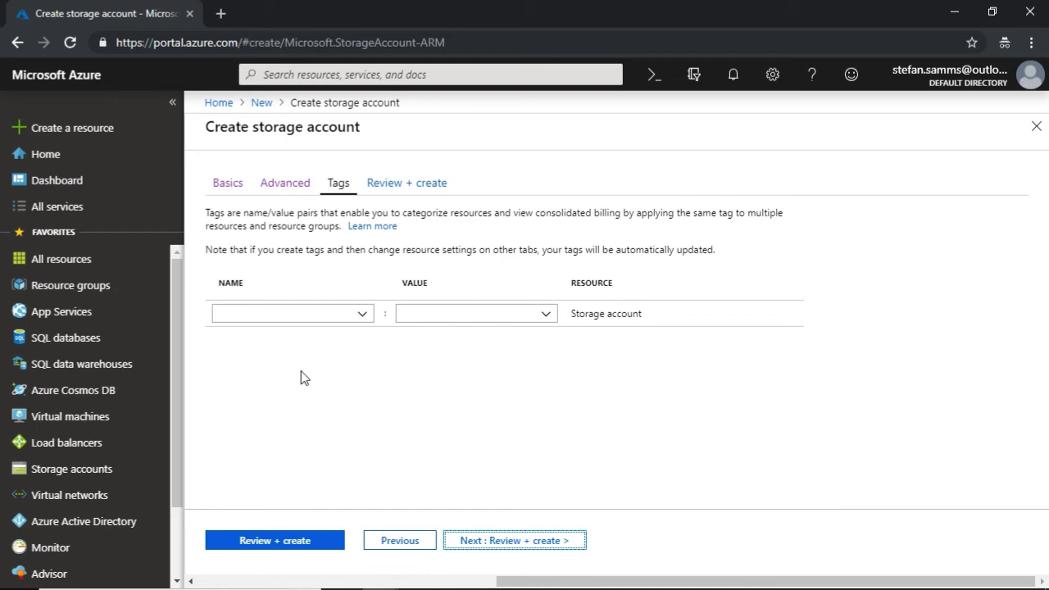
Step: Add a tag named Project with the value ProjectA to the storage account
click(362, 314)
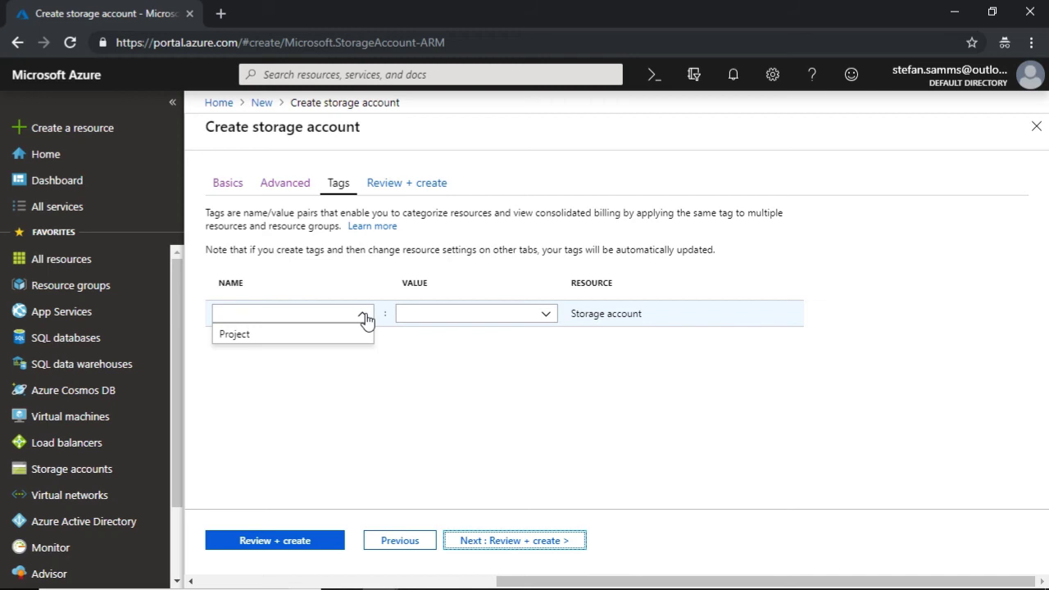
click(264, 335)
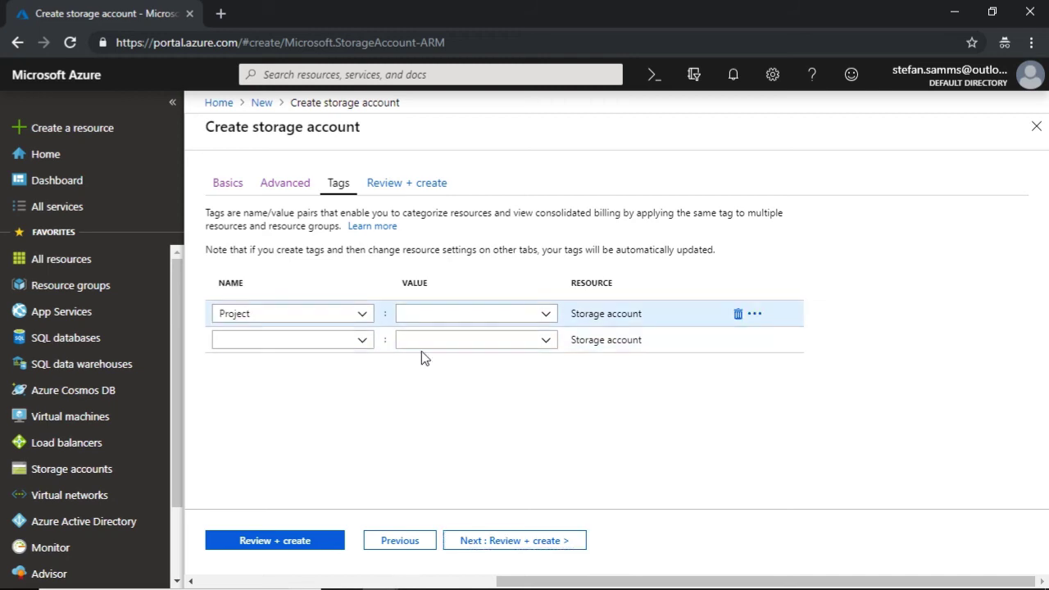
click(473, 310)
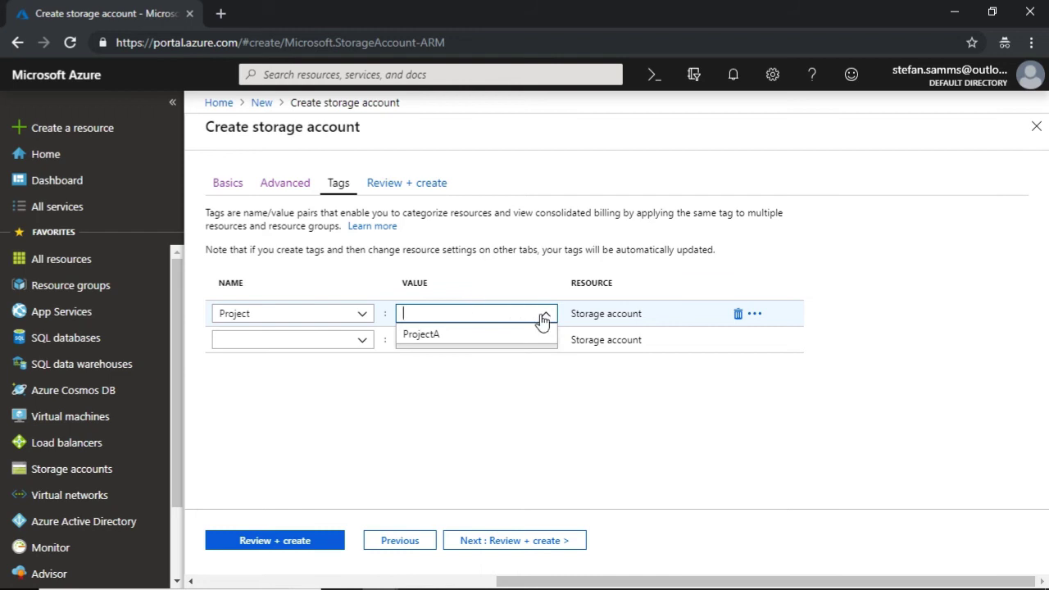
click(464, 341)
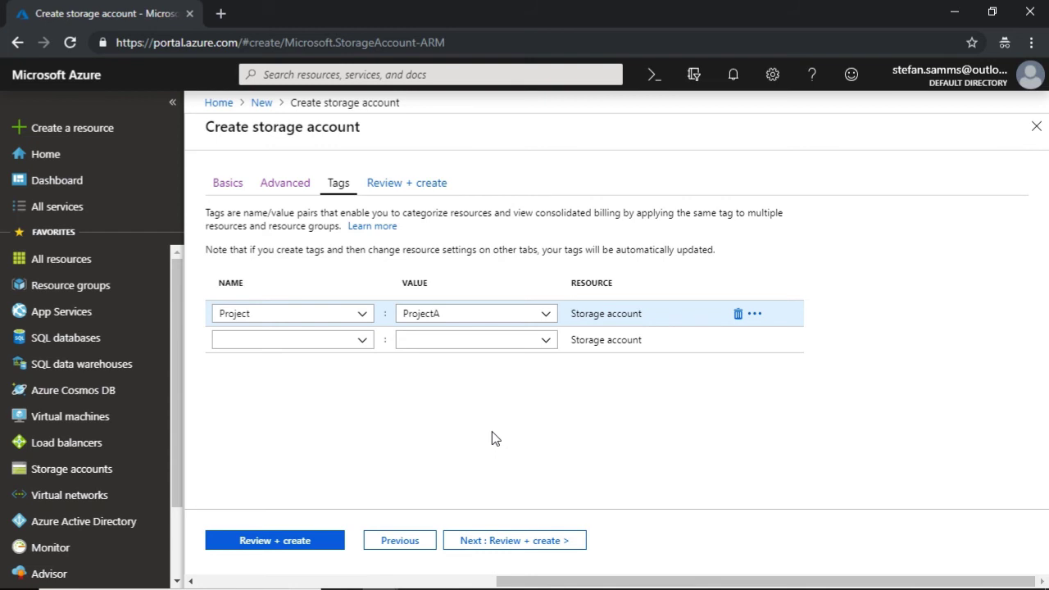
Step: Validate the storage account configuration and create the account
click(463, 540)
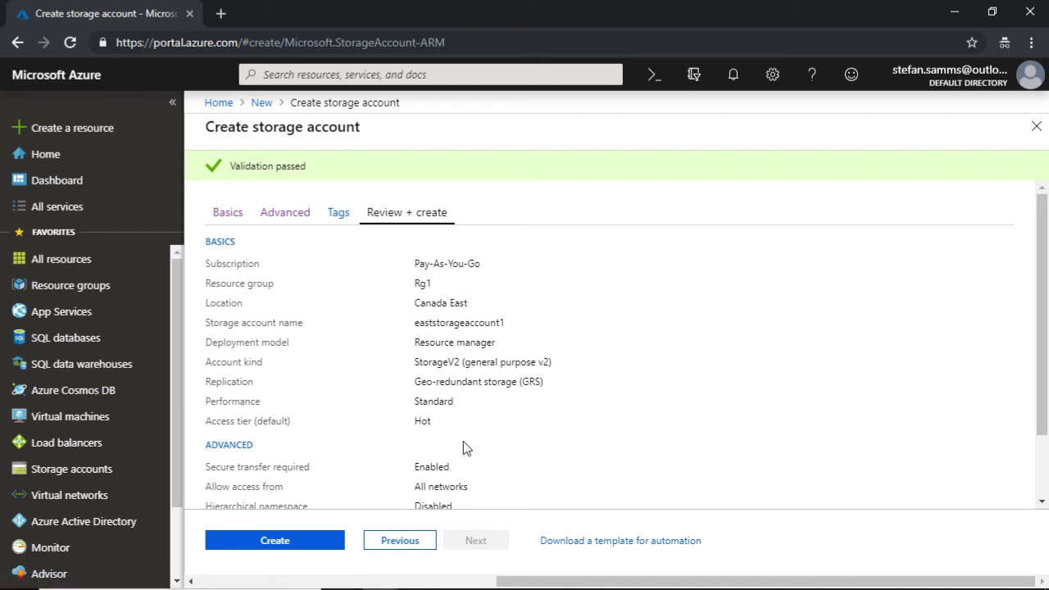
click(287, 541)
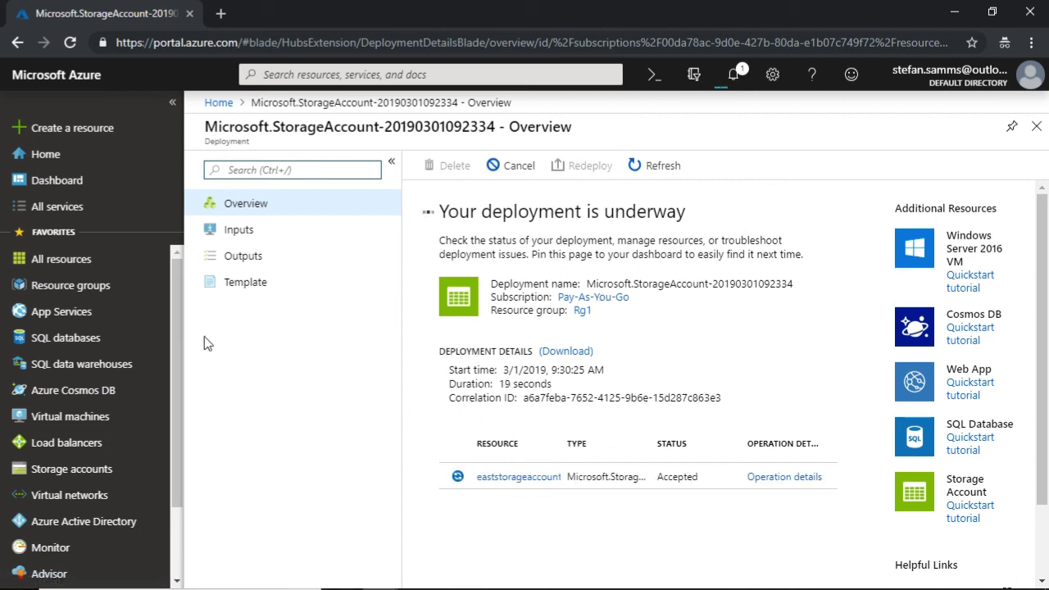
Step: Show all resources, refresh the list and dismiss the deployment notification
click(63, 261)
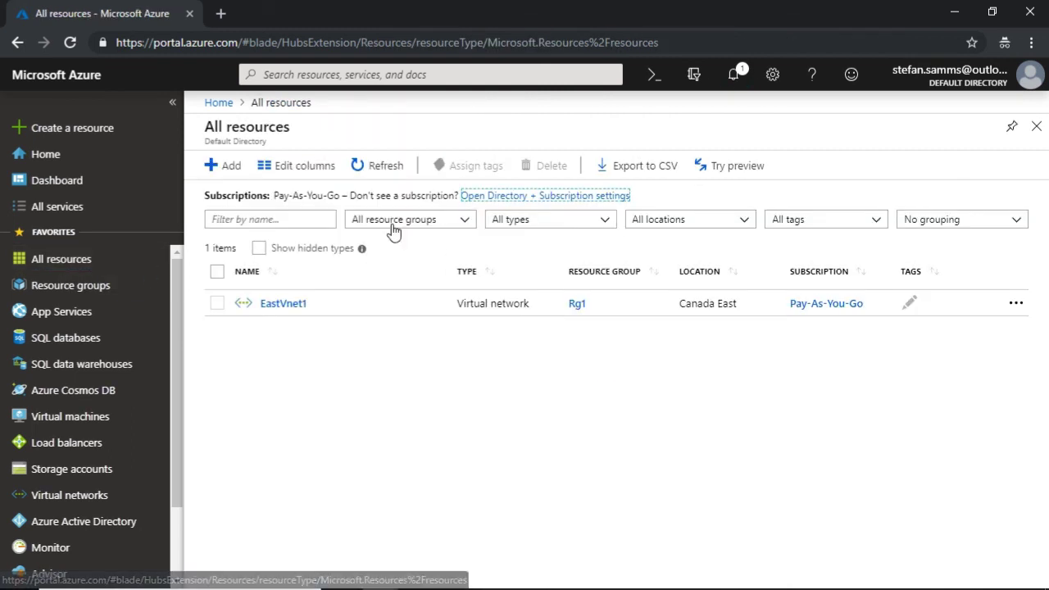
click(372, 166)
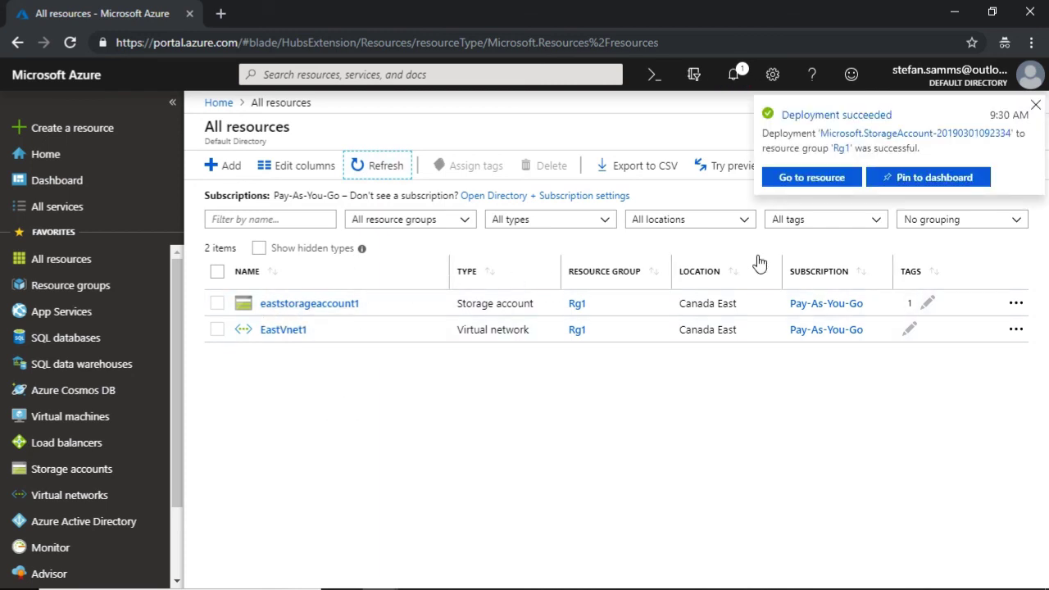
click(1034, 107)
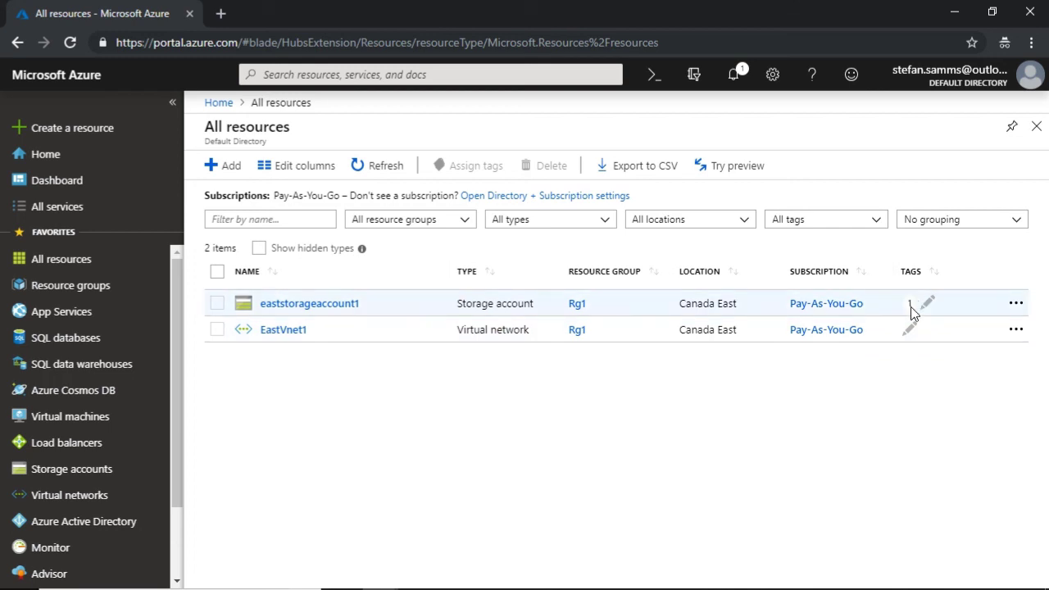
Step: Examine the column options for the resource list and close them without changes
mouse_move(911, 310)
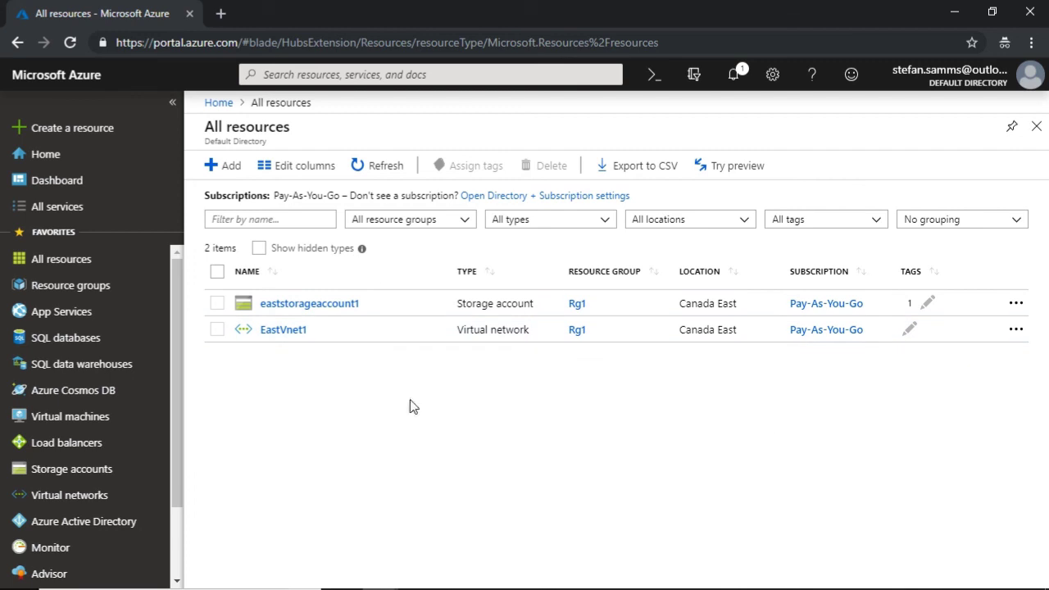
click(305, 168)
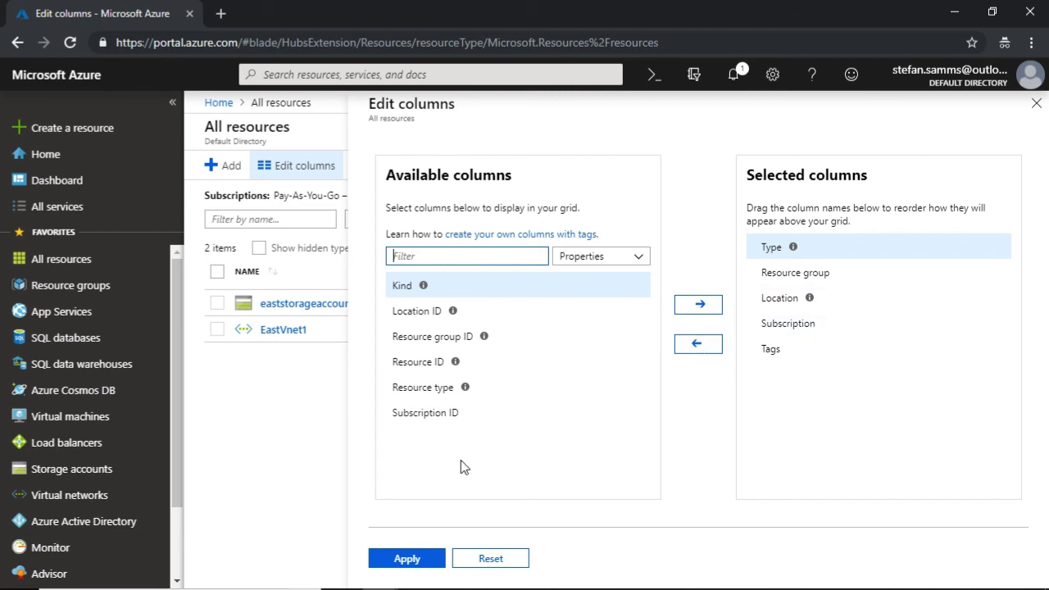
click(1036, 103)
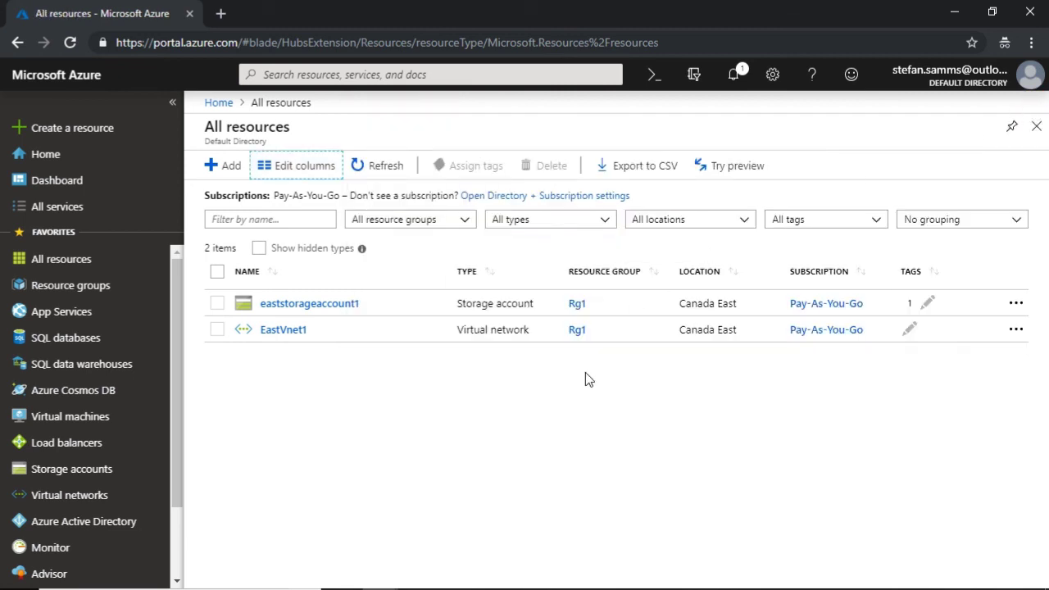
Step: Open eaststorageaccount1 and examine its overview, tags and geo-replication details
click(326, 305)
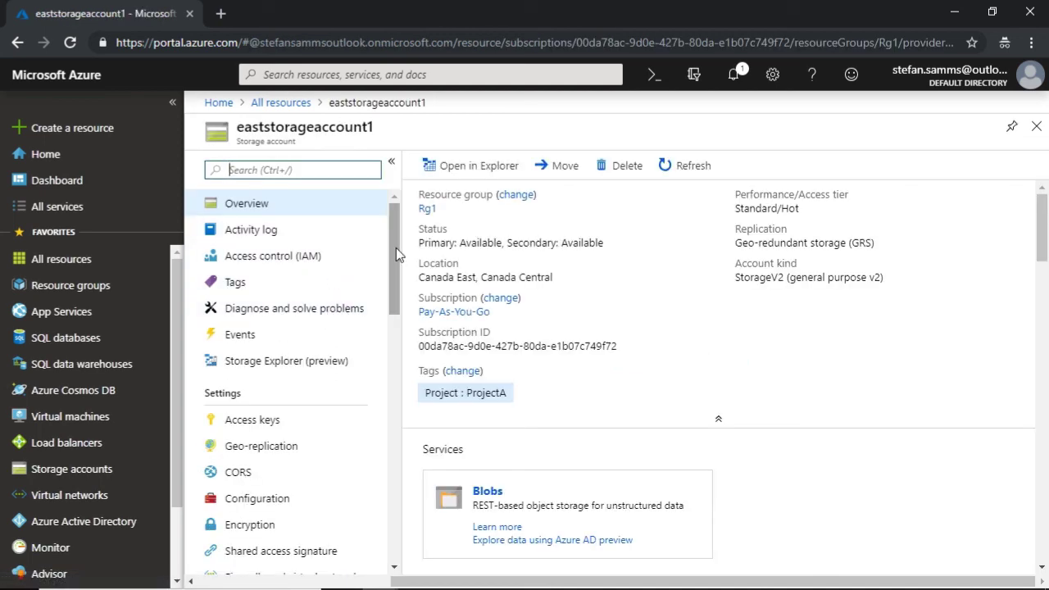
drag(390, 244, 391, 265)
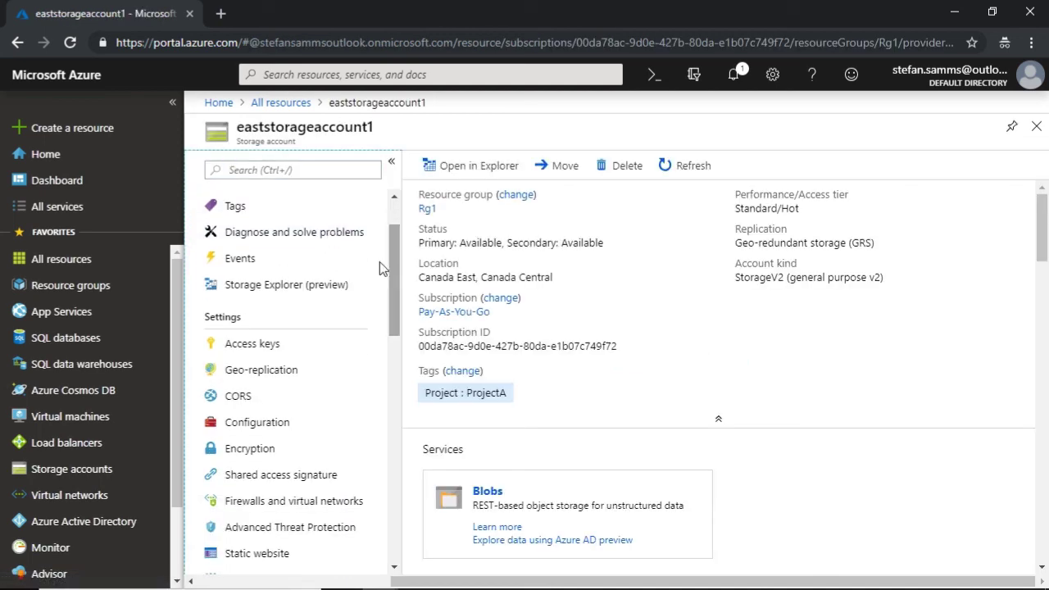
click(231, 204)
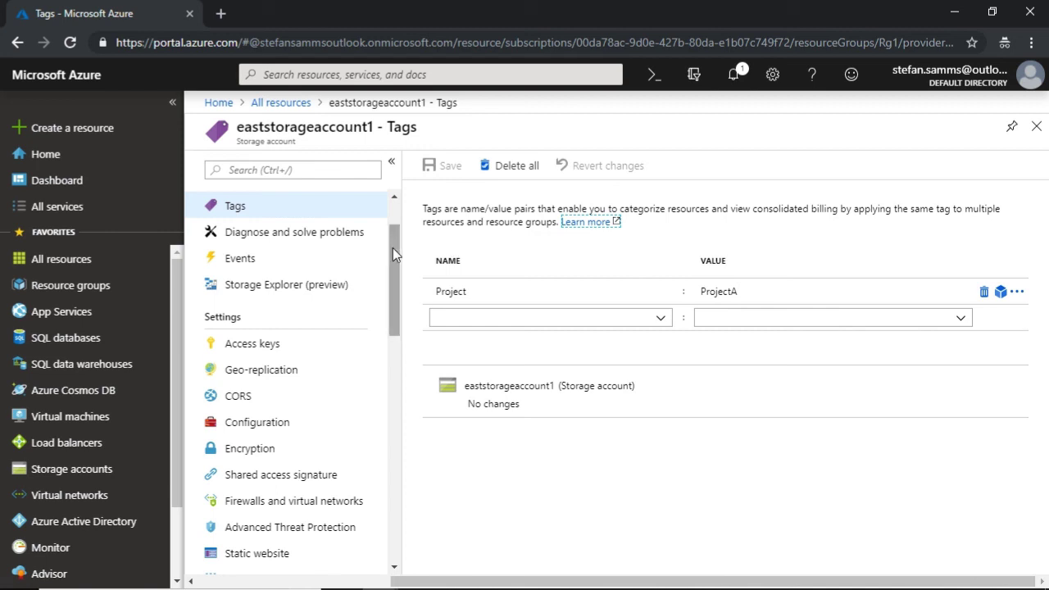
drag(392, 247, 386, 279)
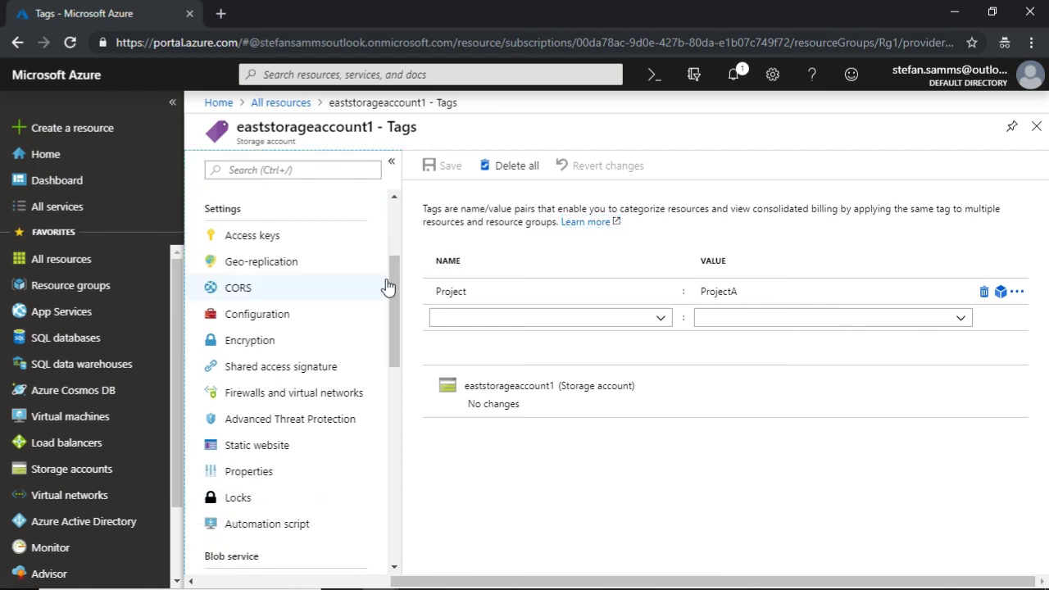
click(297, 279)
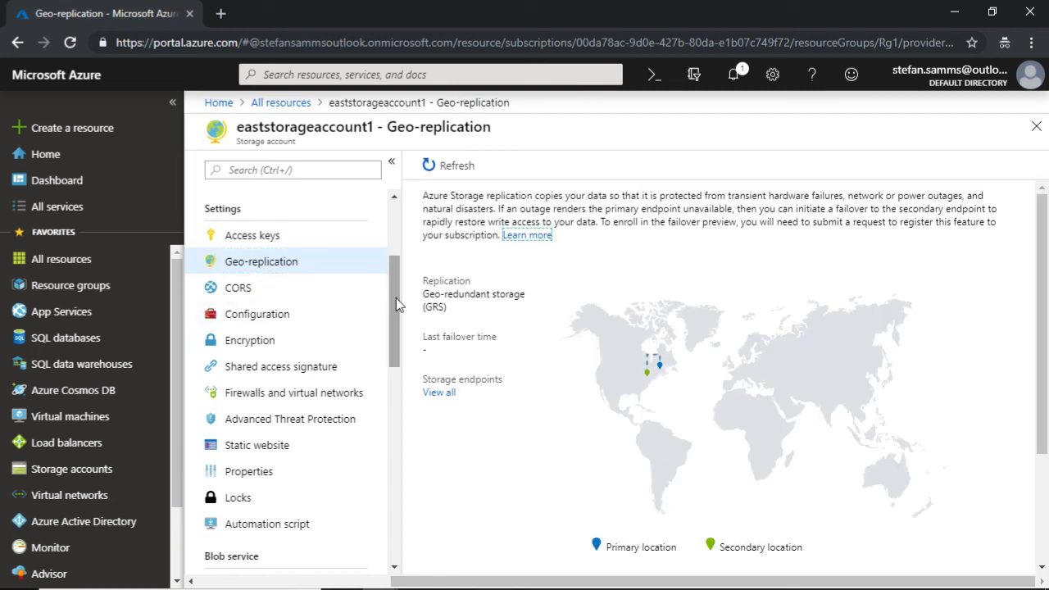
Step: Examine the Blobs containers of eaststorageaccount1 and return to the list of all resources
drag(394, 297, 385, 387)
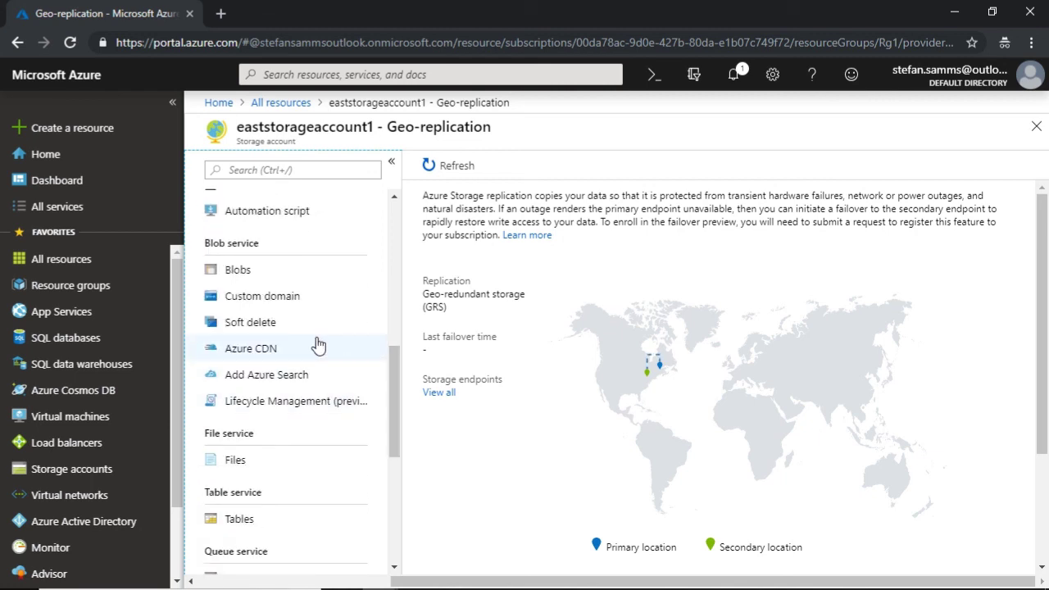
click(256, 274)
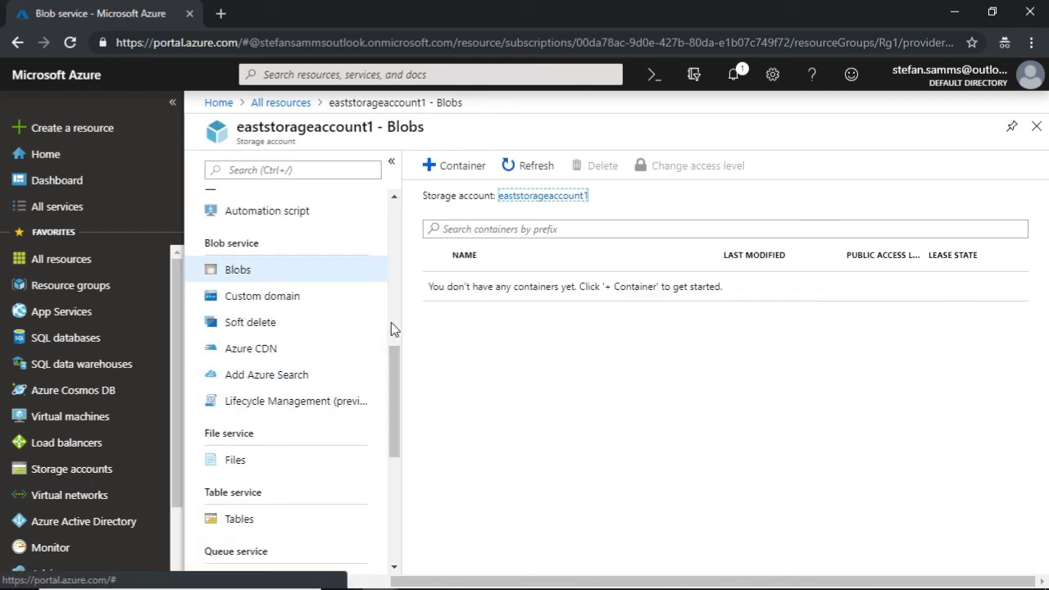
click(391, 414)
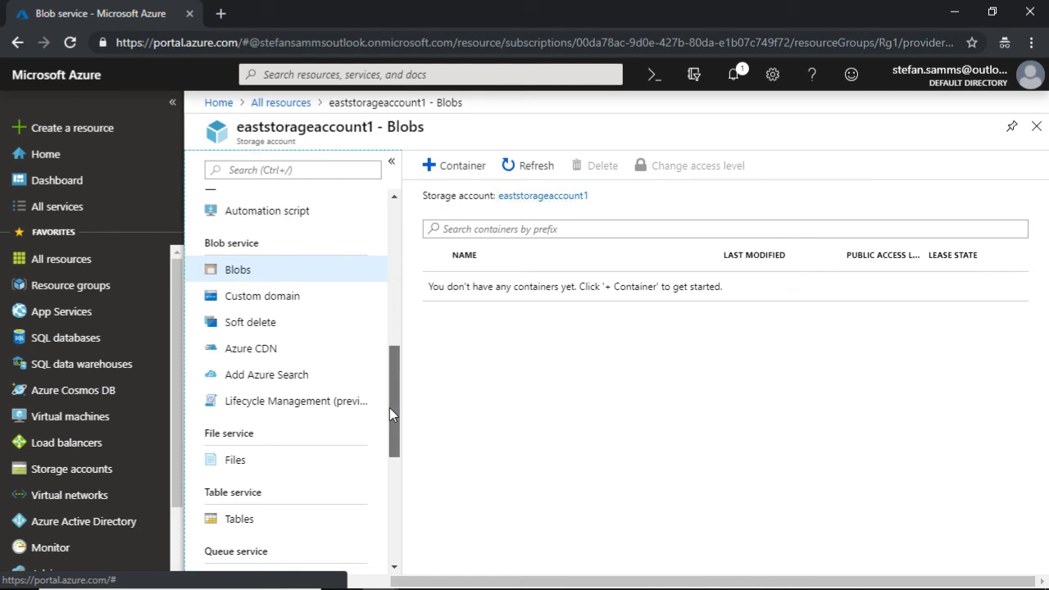
drag(389, 407, 395, 259)
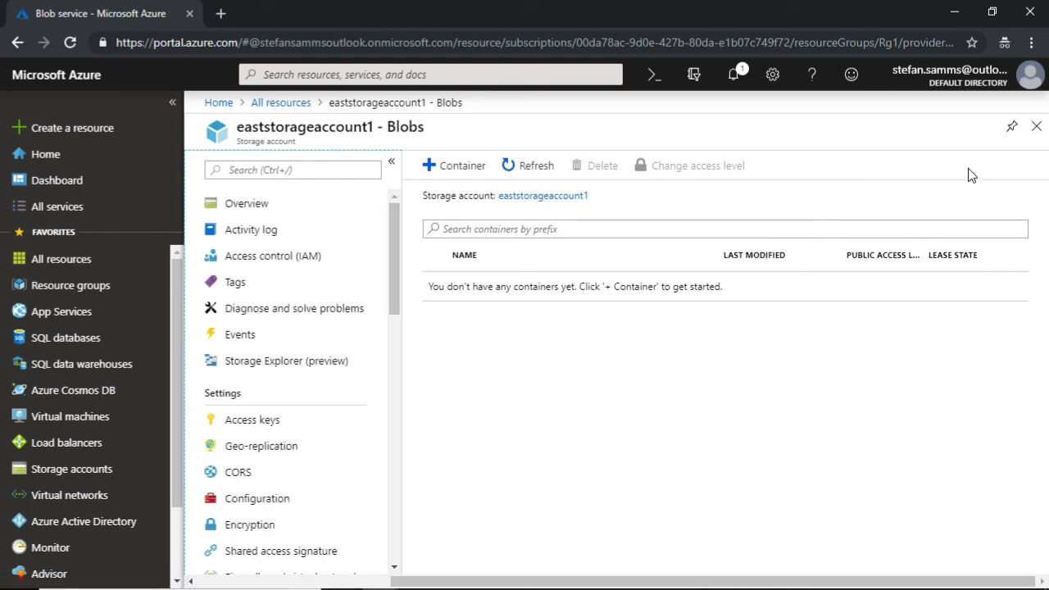
click(1037, 126)
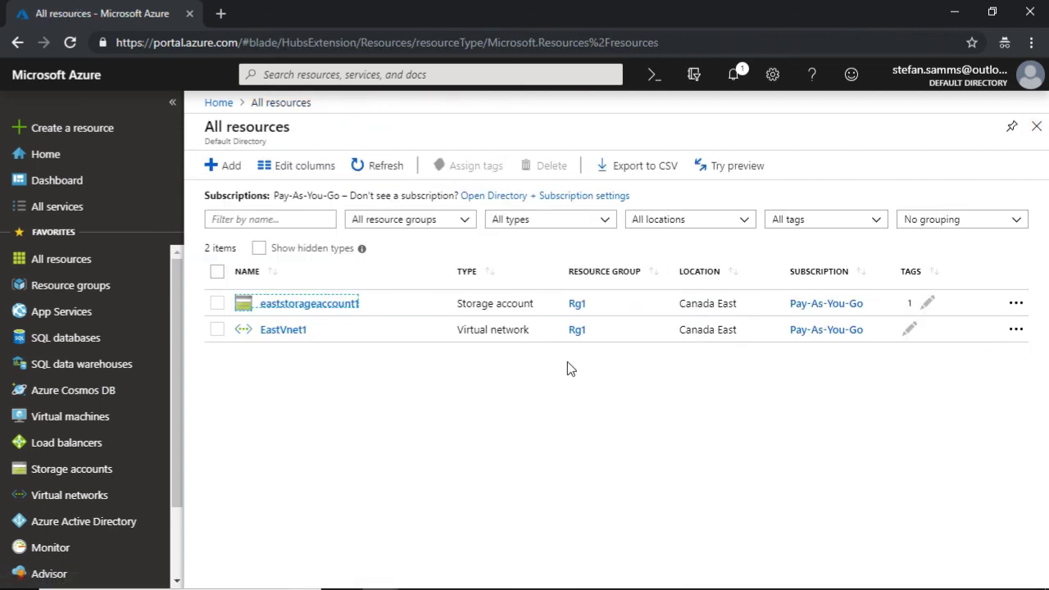